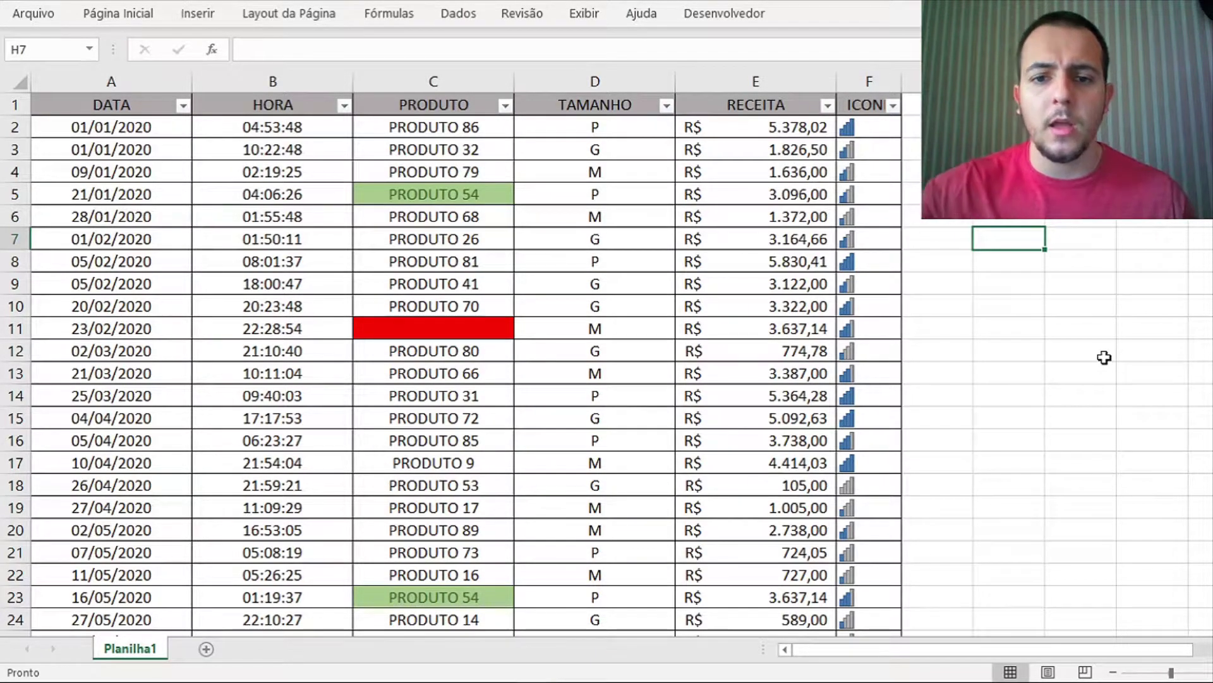
Step: Scroll through the sales table and highlight the PRODUTO, TAMANHO, RECEITA and ICONE columns
scroll(760, 343, down, 4)
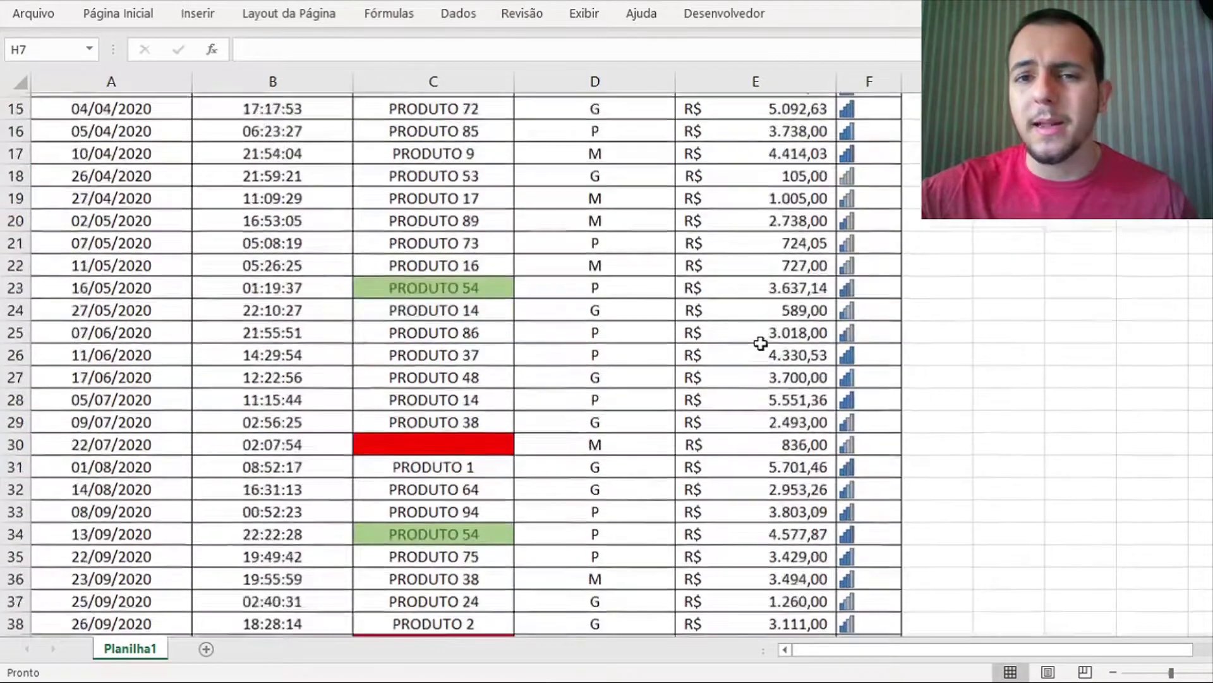
scroll(761, 343, down, 3)
scroll(755, 349, down, 1)
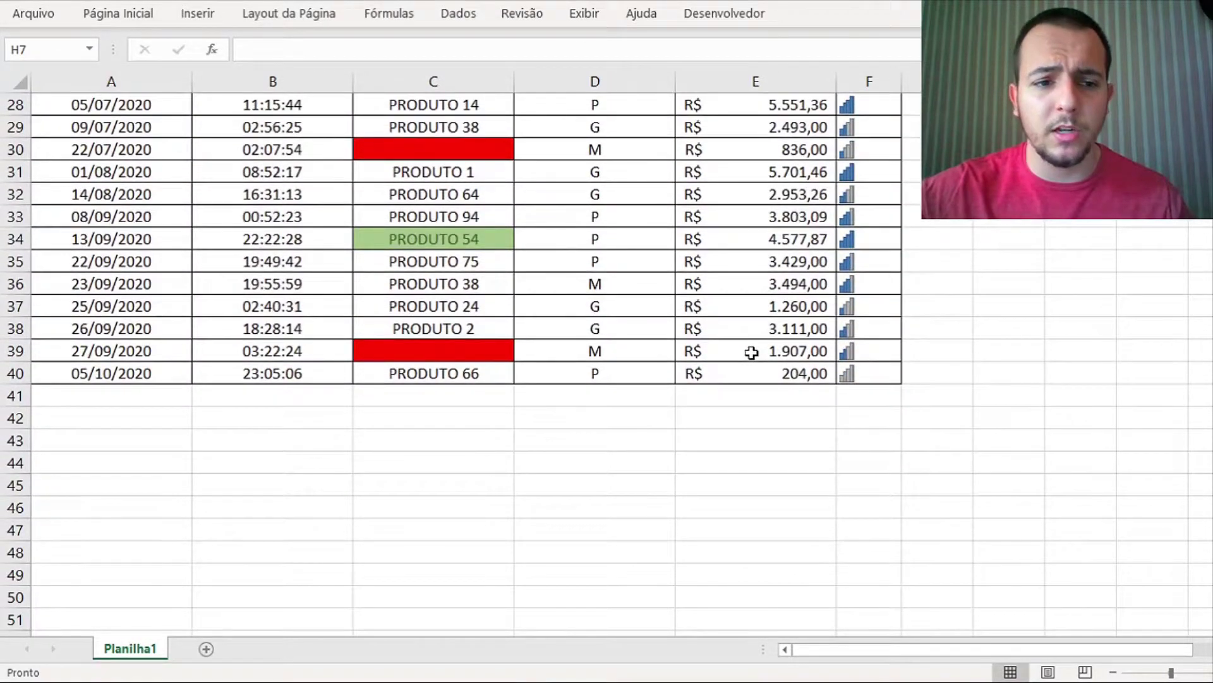
scroll(752, 353, down, 1)
scroll(751, 353, up, 4)
scroll(751, 353, up, 4)
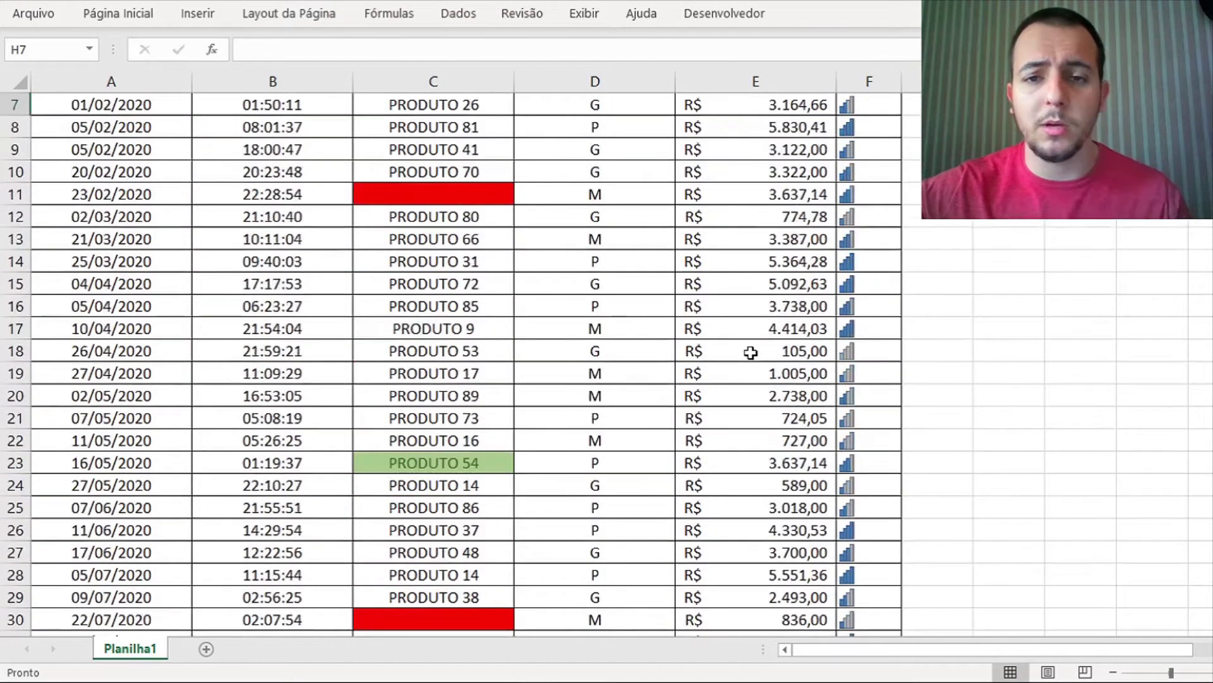
scroll(749, 353, up, 1)
scroll(748, 352, up, 1)
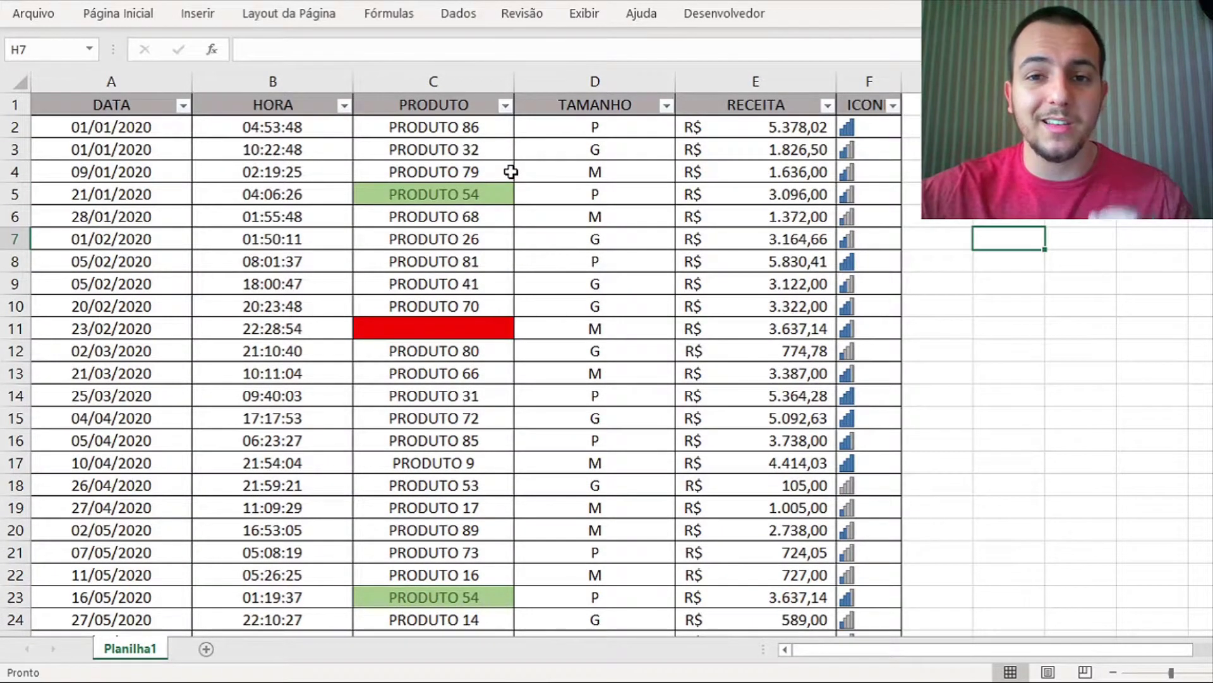
scroll(500, 171, down, 2)
scroll(500, 170, down, 3)
scroll(500, 171, up, 3)
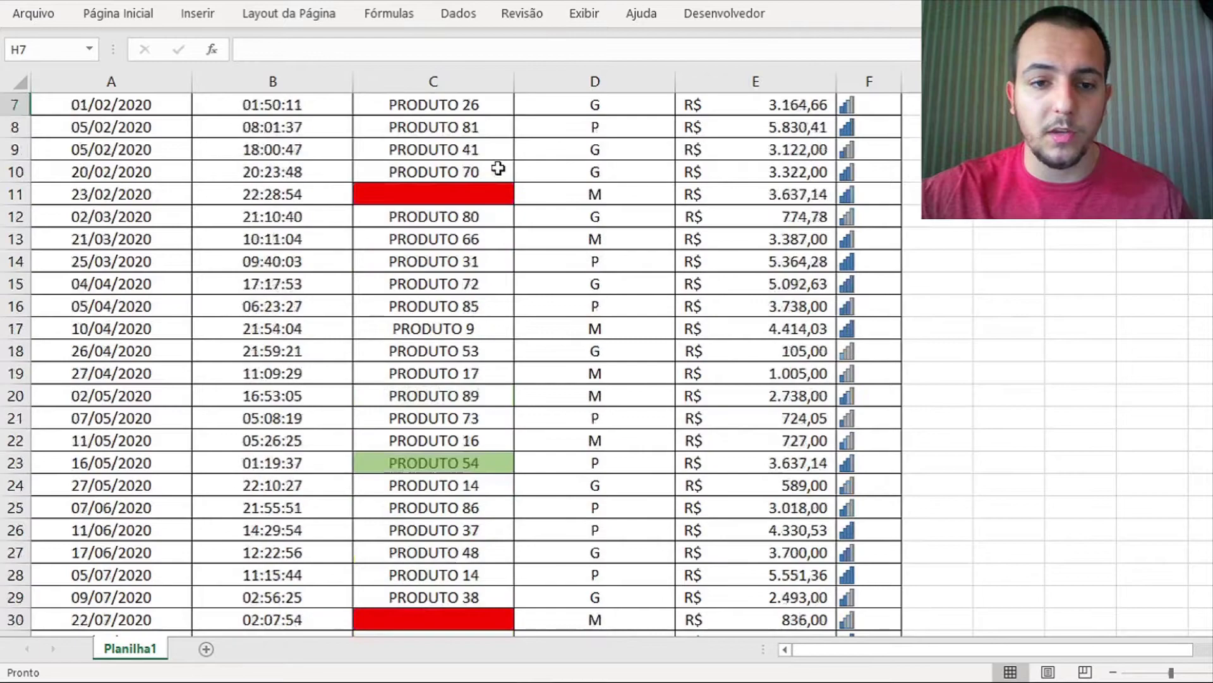
scroll(499, 171, up, 2)
click(433, 81)
click(613, 79)
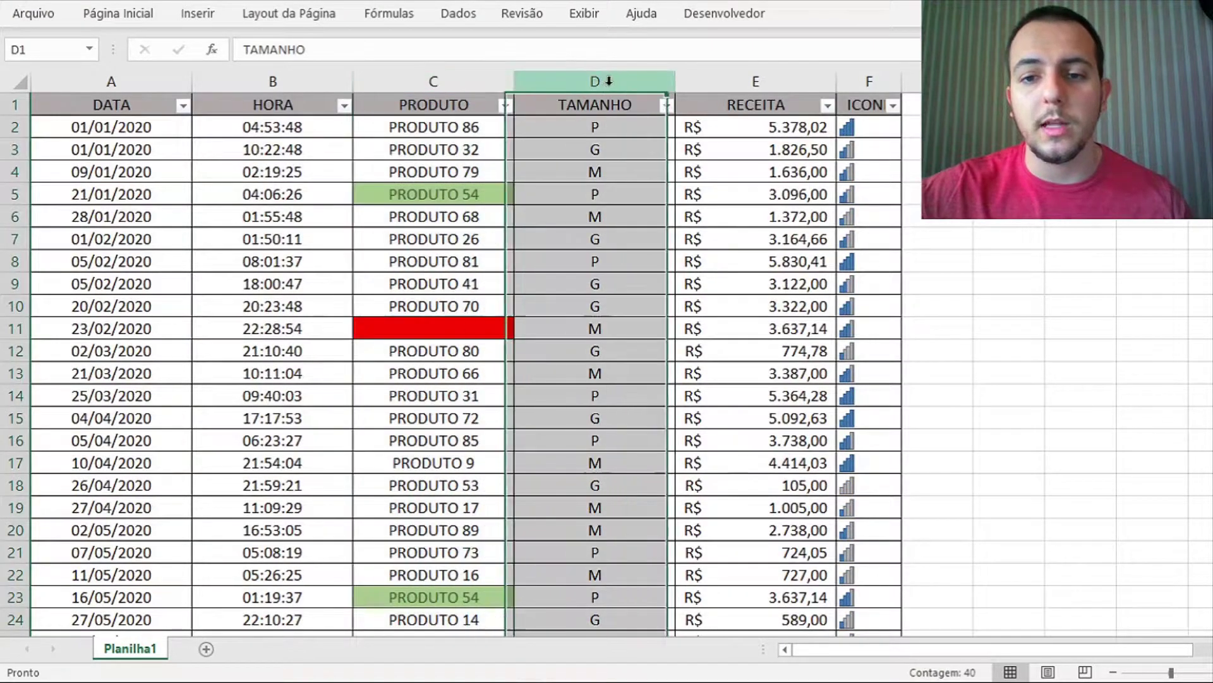
click(752, 79)
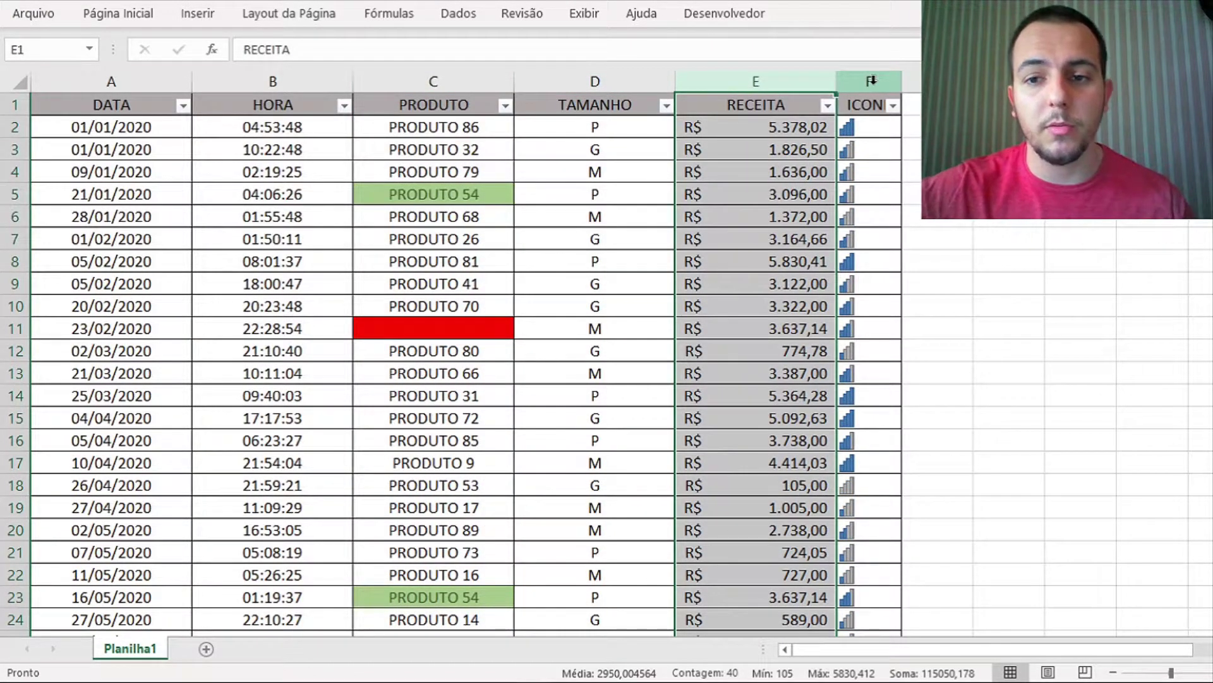
click(871, 81)
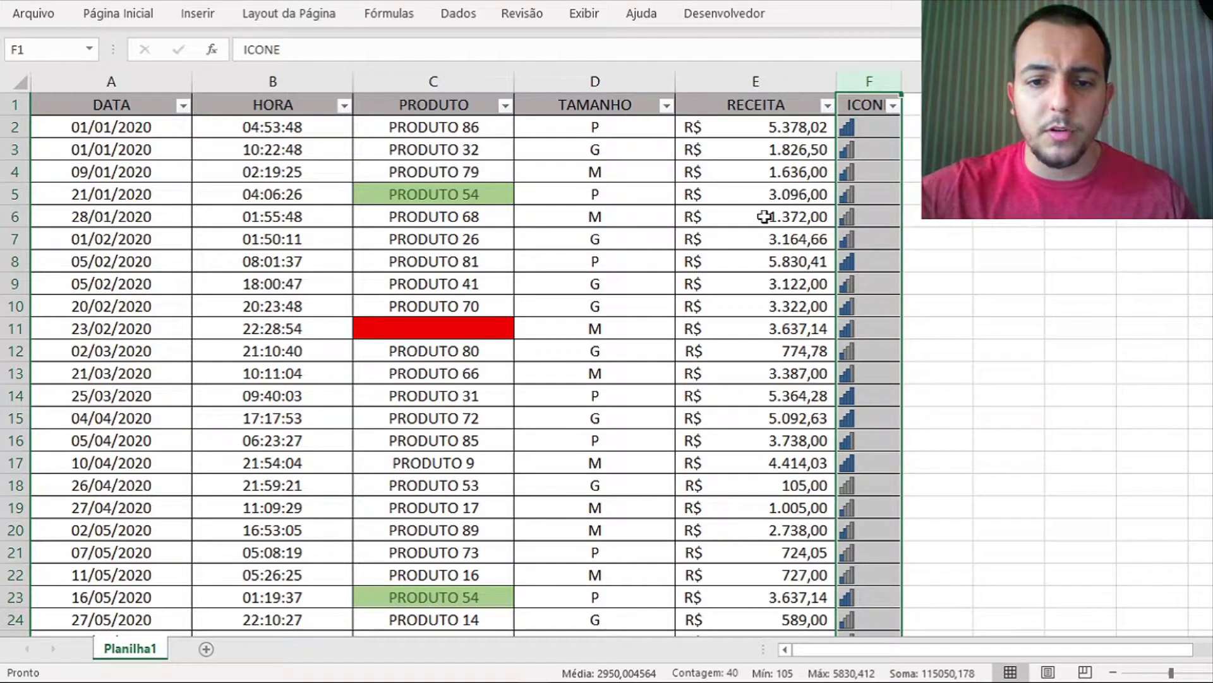
Step: Select cell D5, then toggle the header filters off and back on with Ctrl+Shift+L
click(638, 198)
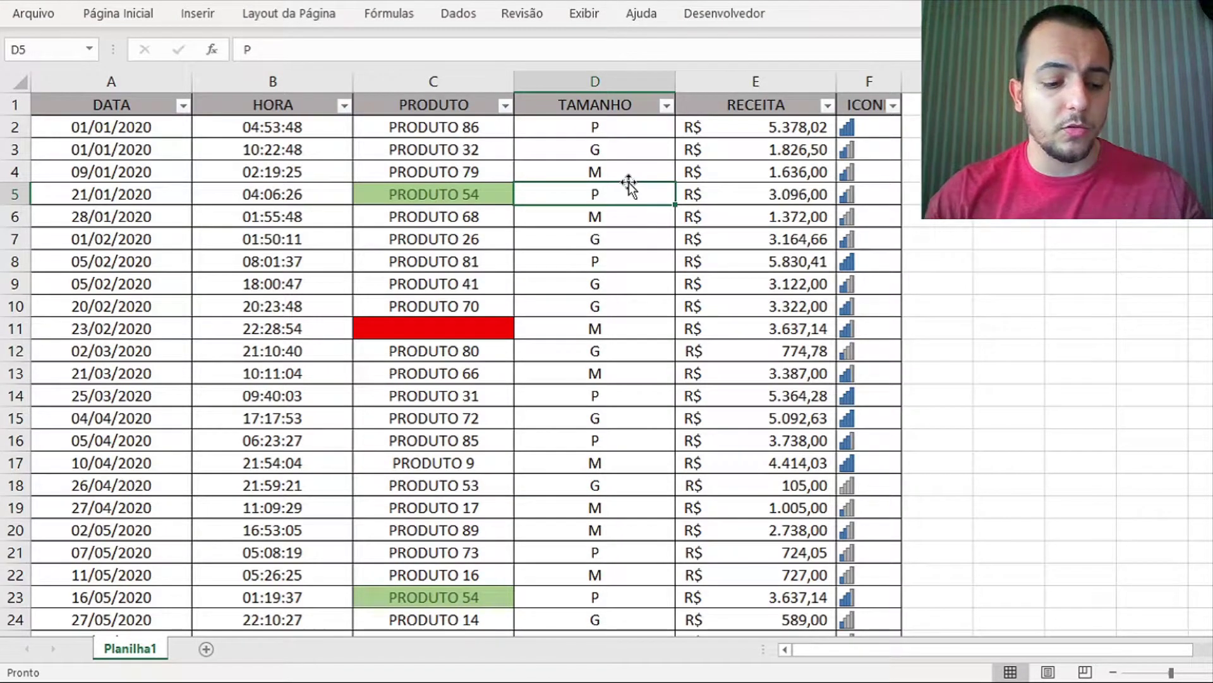
key(ctrl+shift+l)
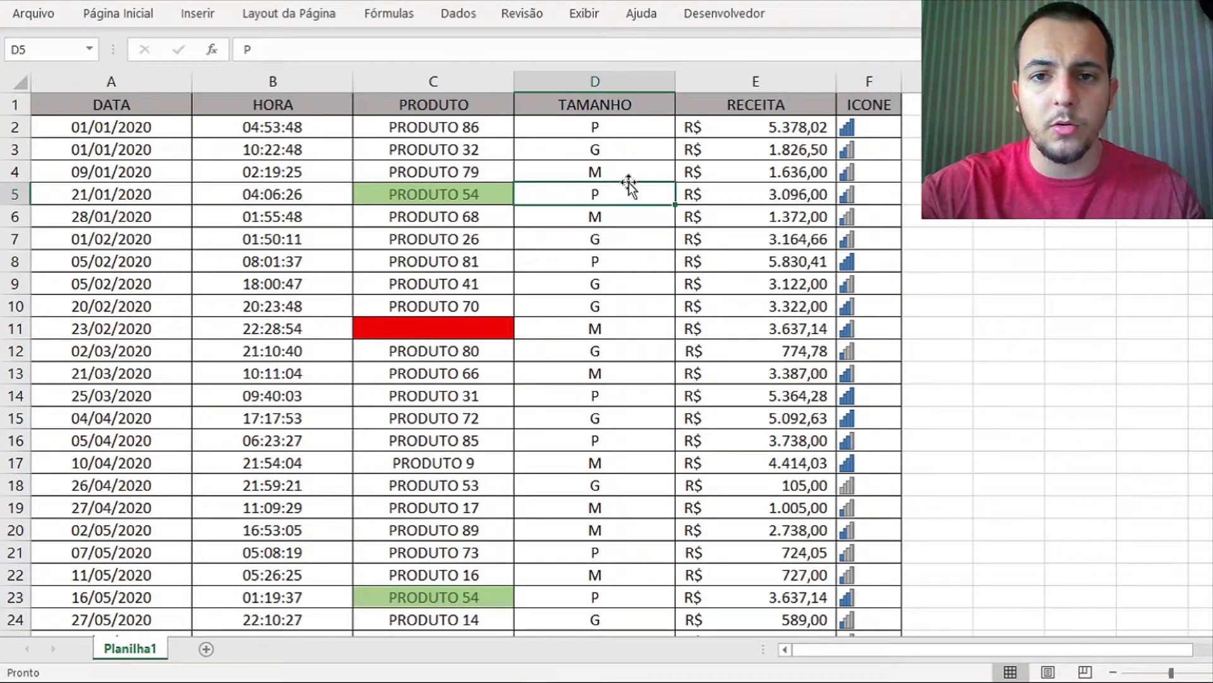
key(ctrl+shift+l)
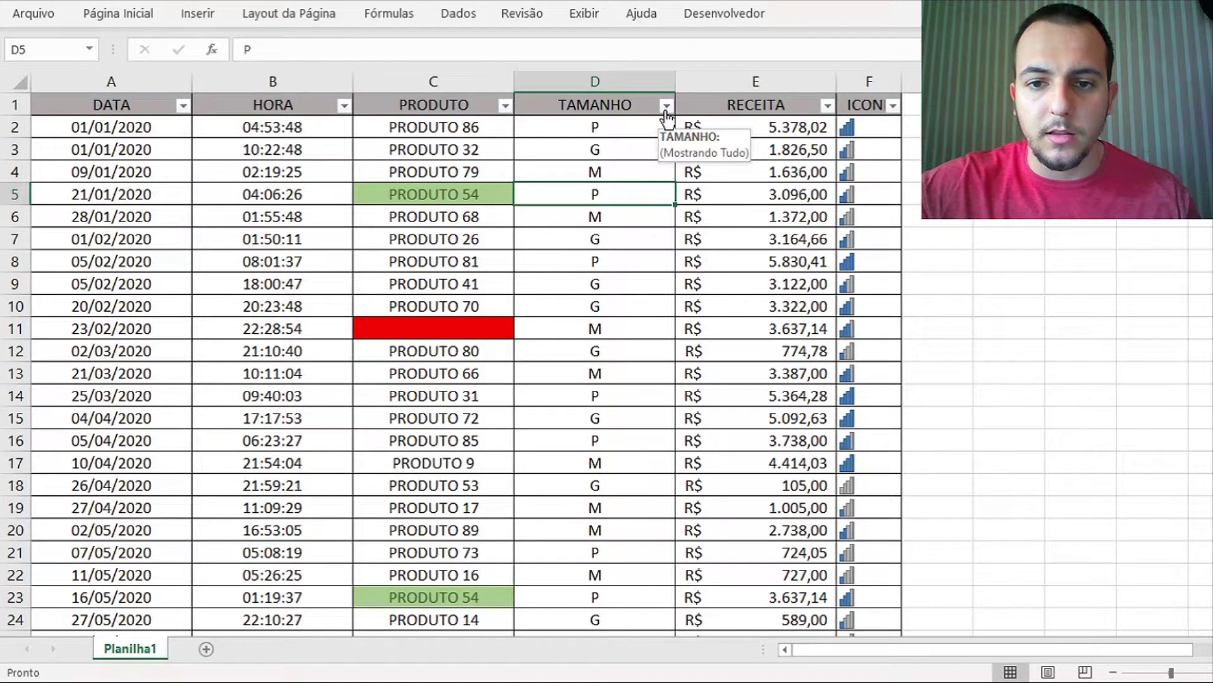
Step: Filter TAMANHO to show only size M rows, then undo the filter
click(667, 106)
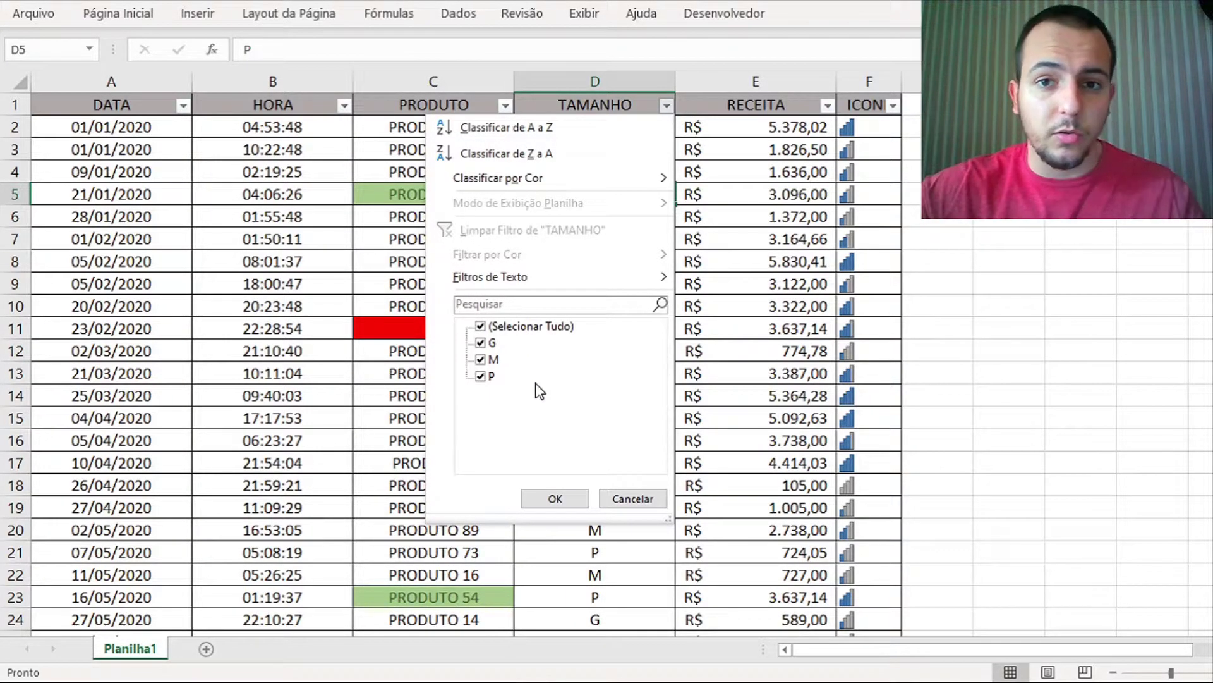
click(498, 325)
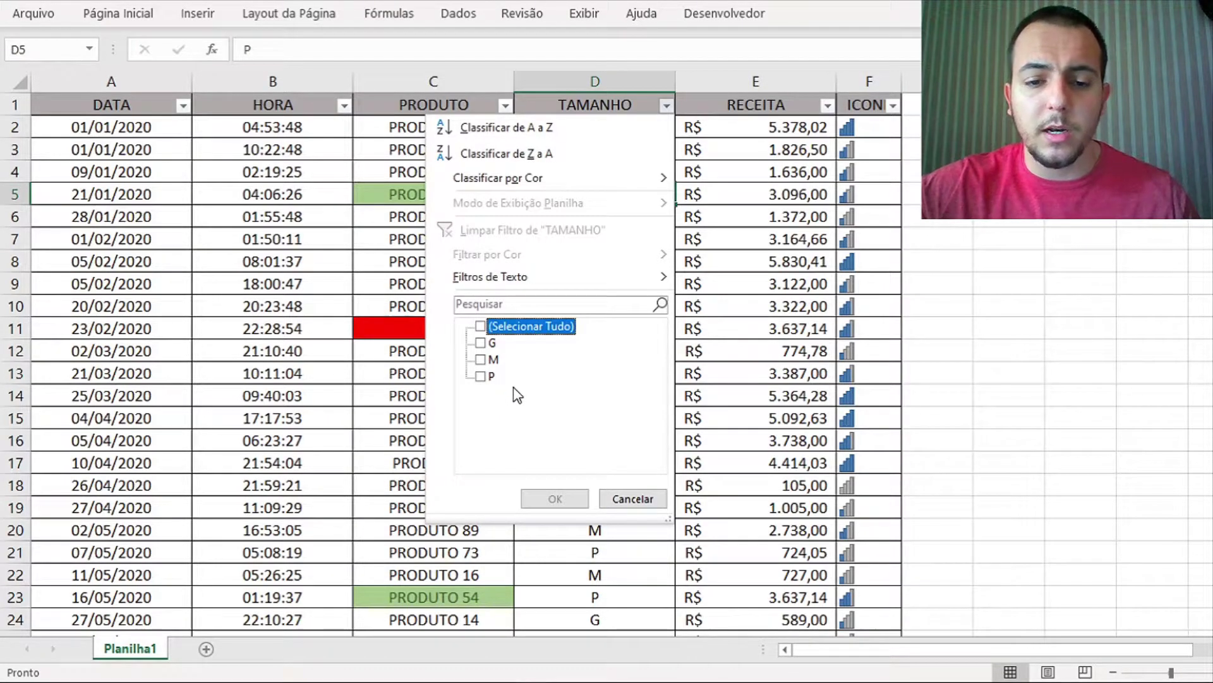
click(483, 359)
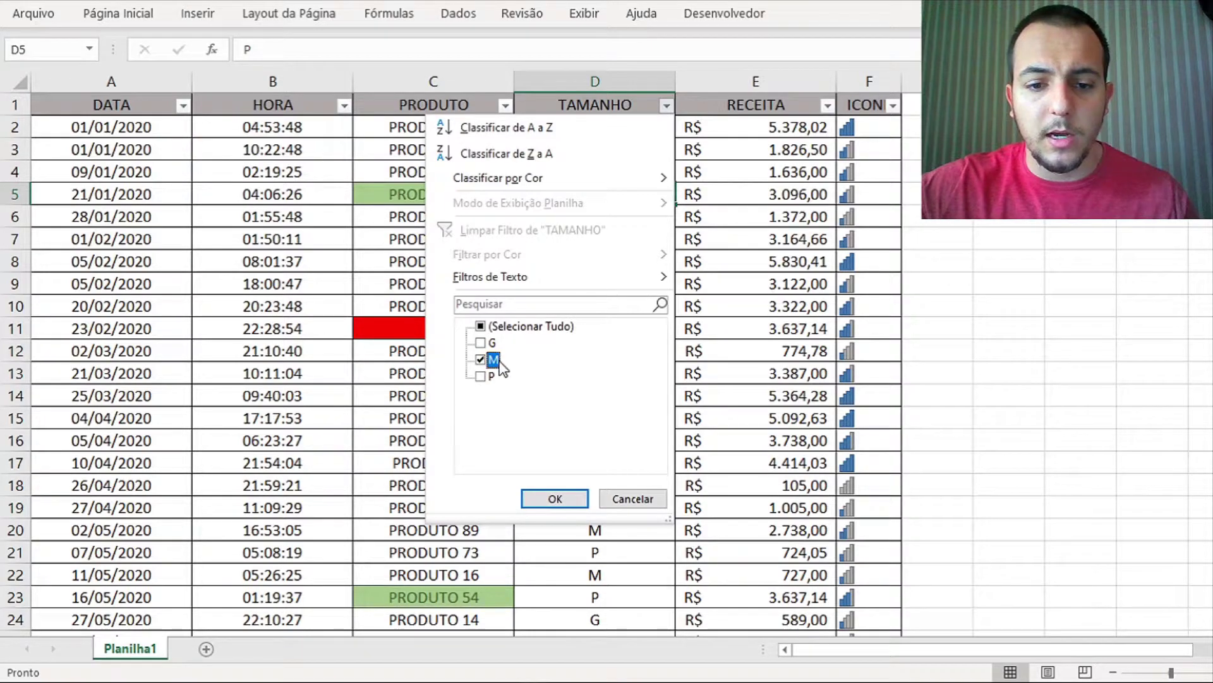
click(555, 496)
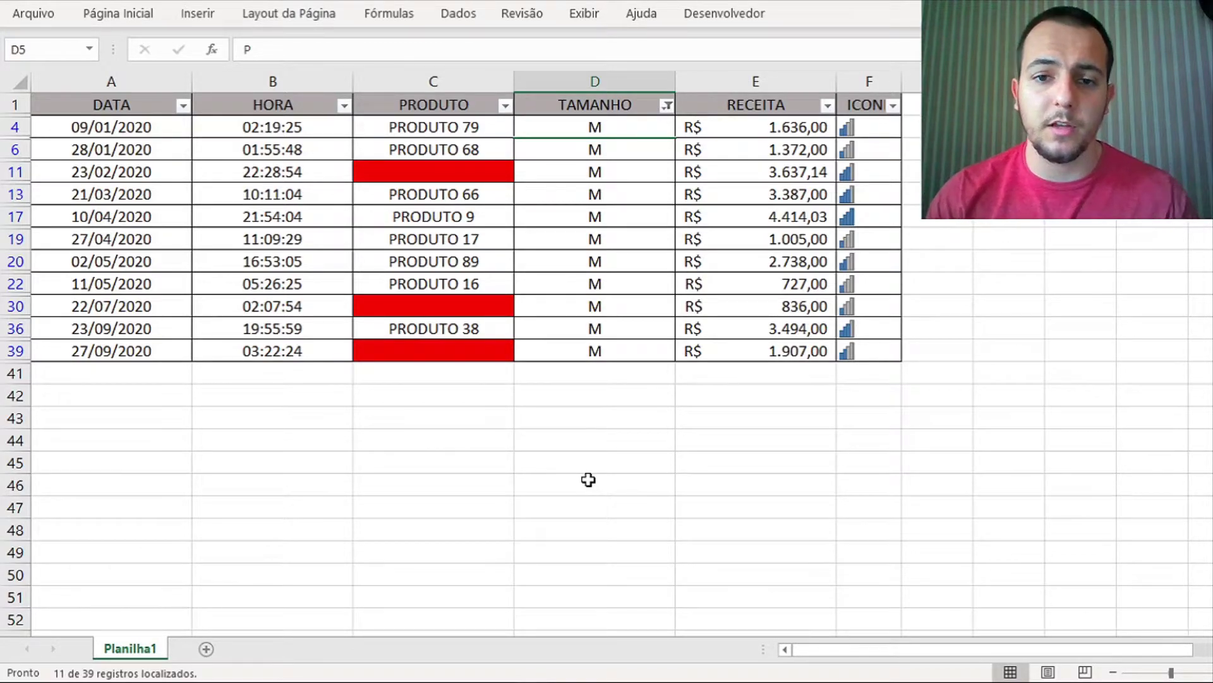
key(ctrl+z)
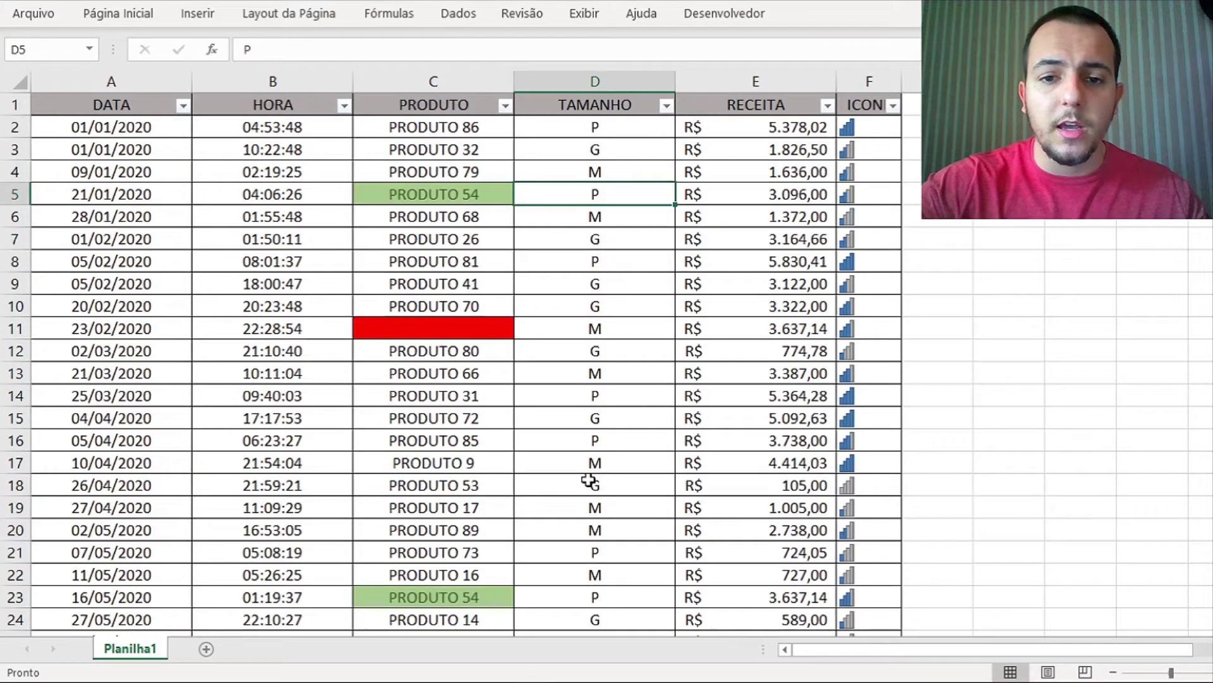
Step: Filter TAMANHO to size G by searching 'G', then undo the filter
click(667, 106)
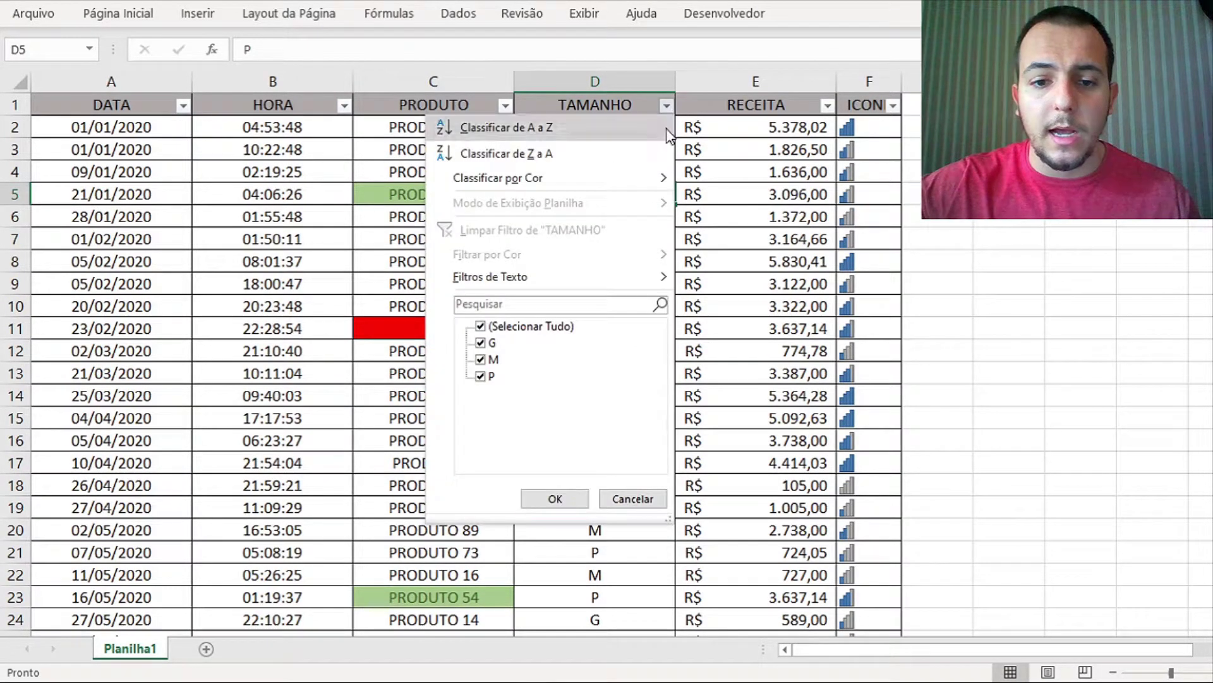
click(531, 327)
click(497, 343)
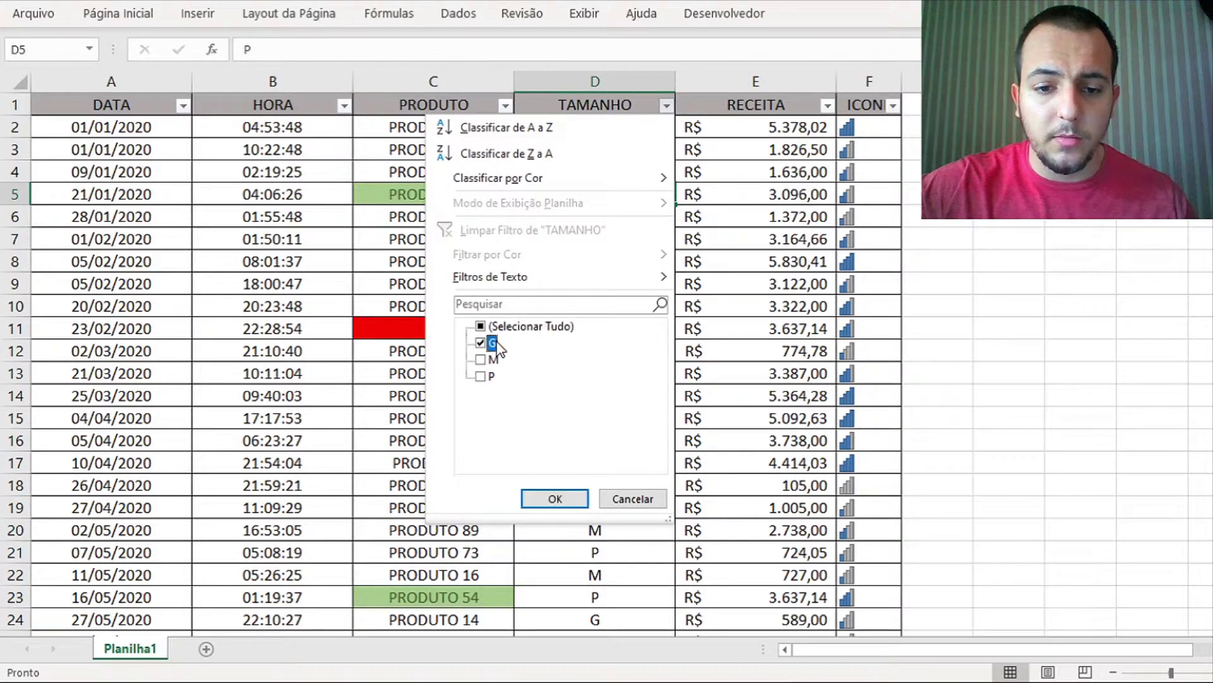
click(495, 345)
click(496, 305)
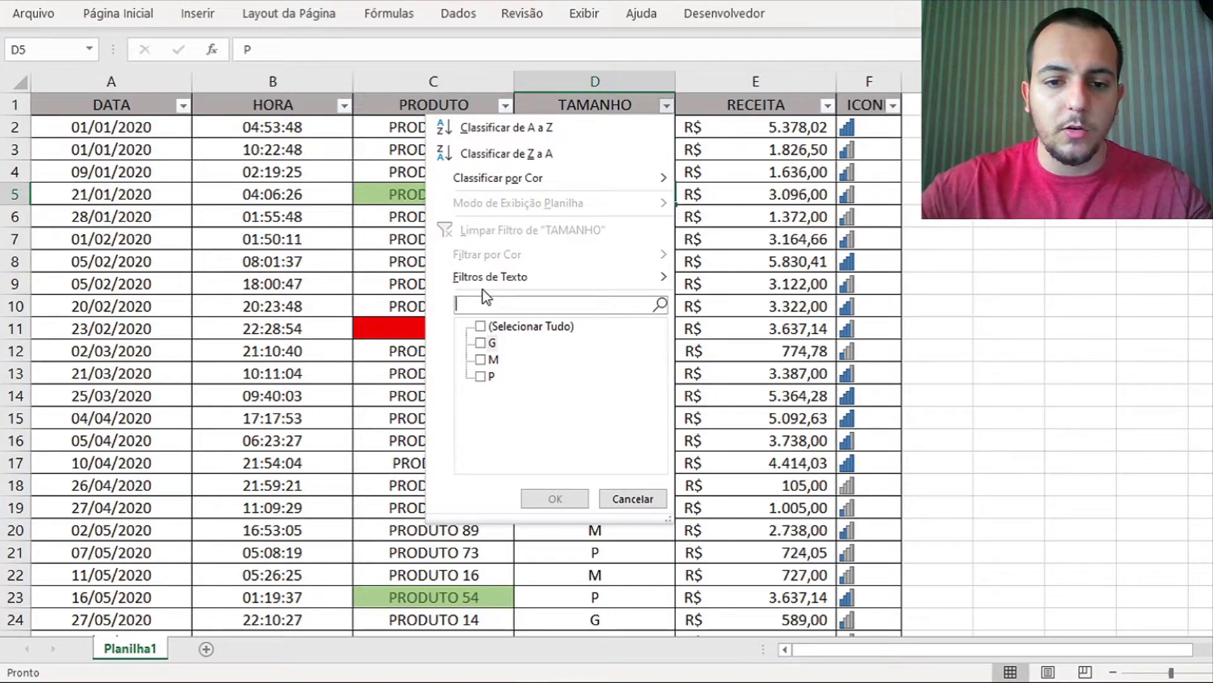
text(G)
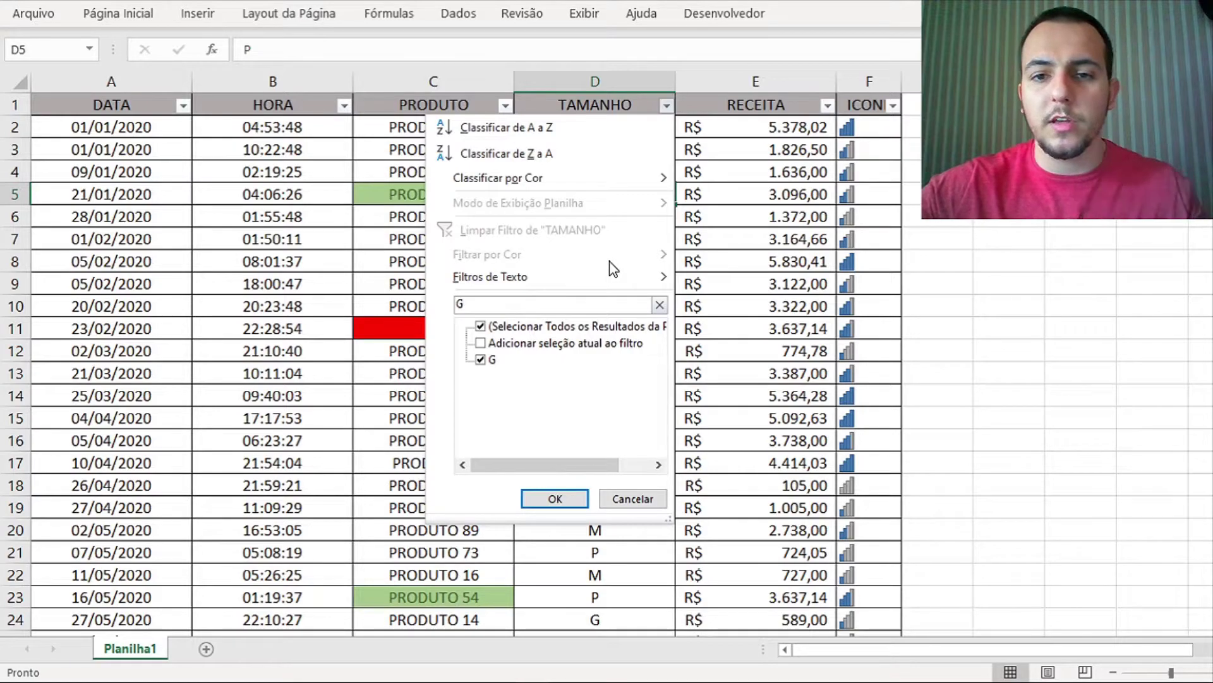
click(555, 498)
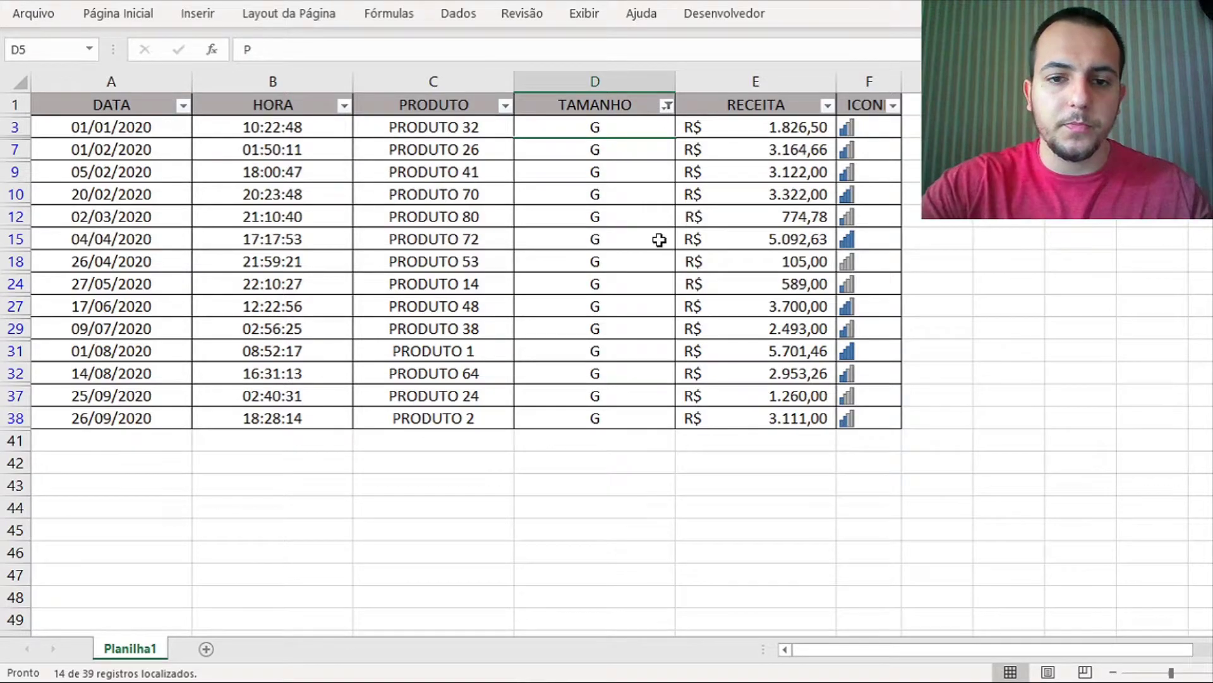
key(ctrl+z)
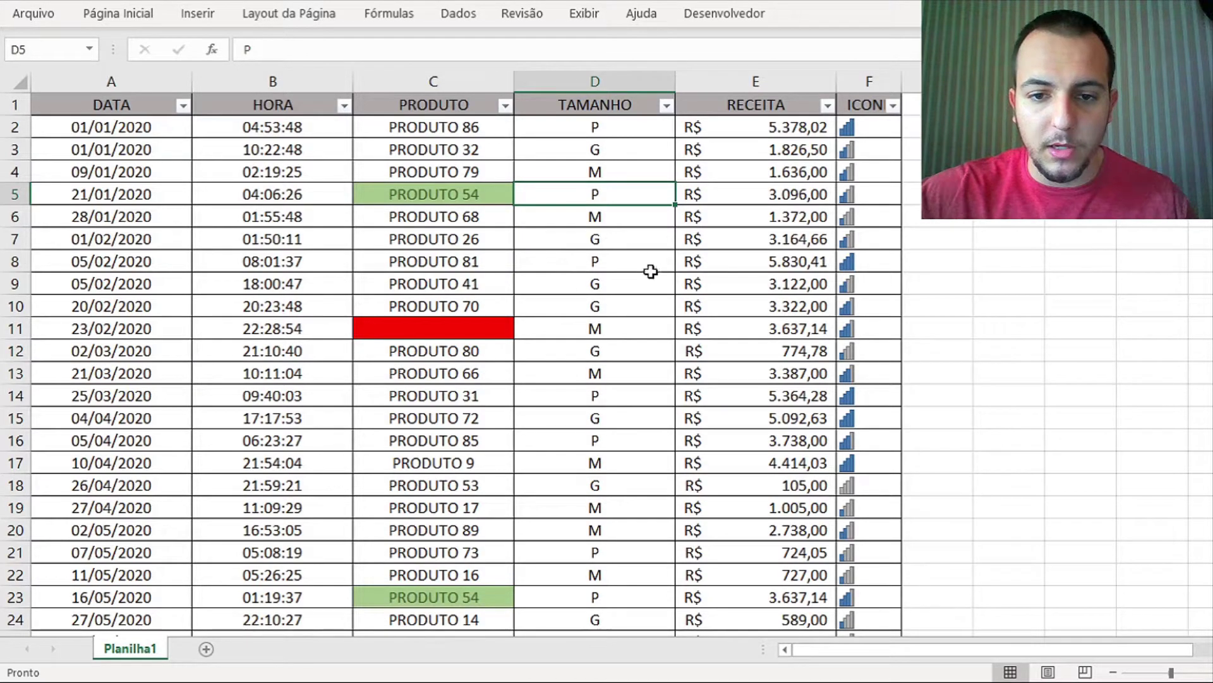
Step: Filter the table by cell D8's value P, then undo the filter
click(615, 260)
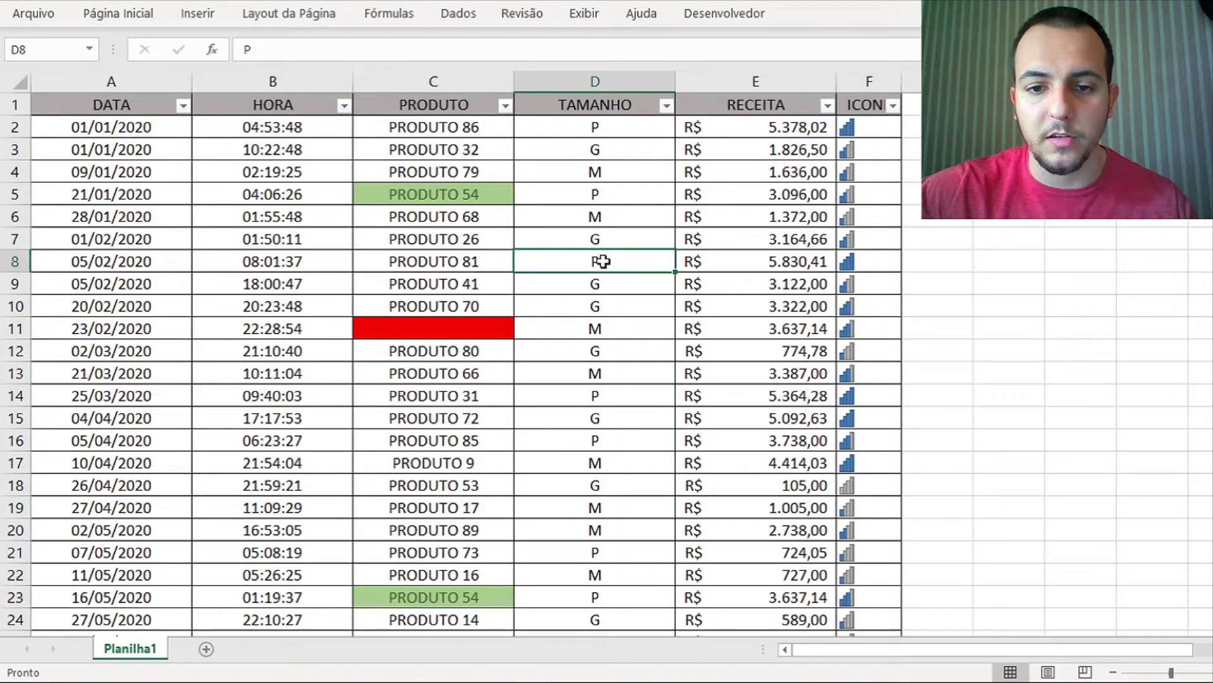
right_click(628, 262)
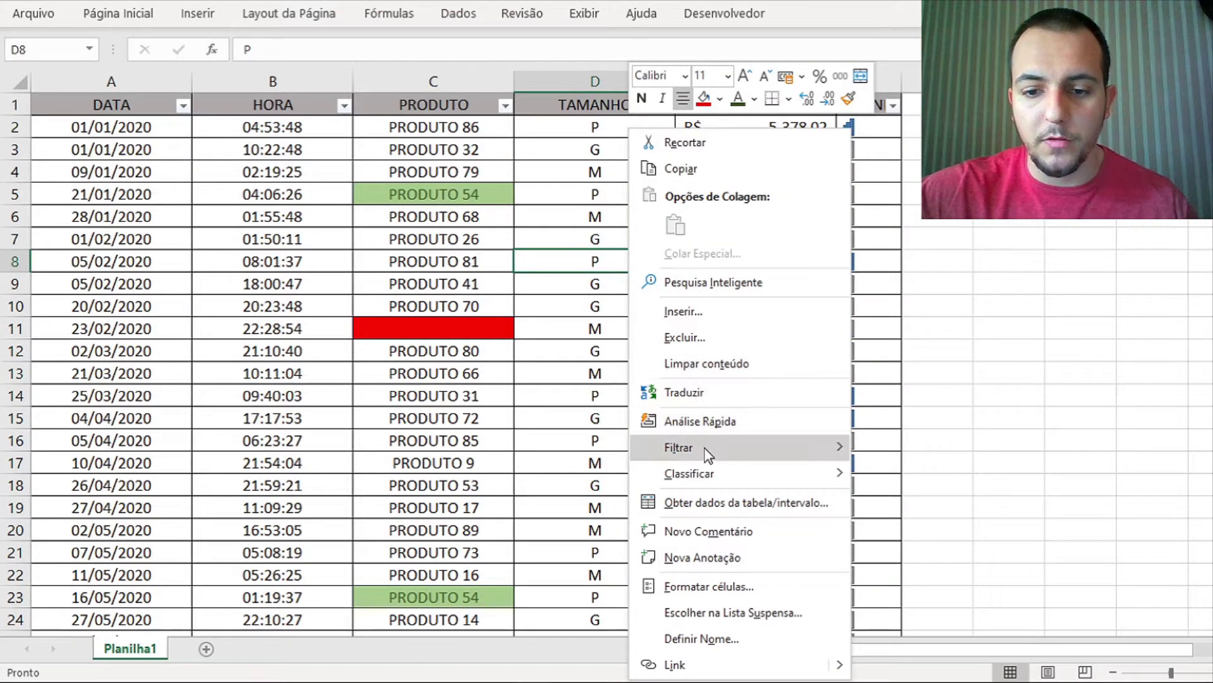
mouse_move(679, 446)
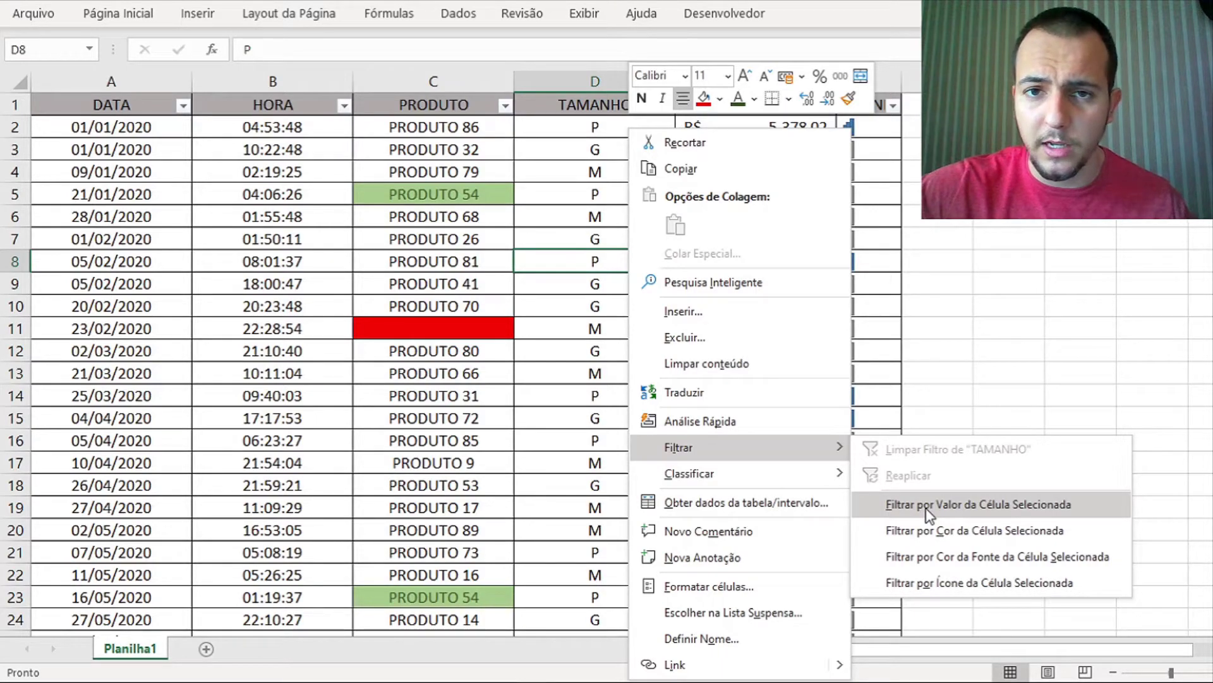
click(929, 506)
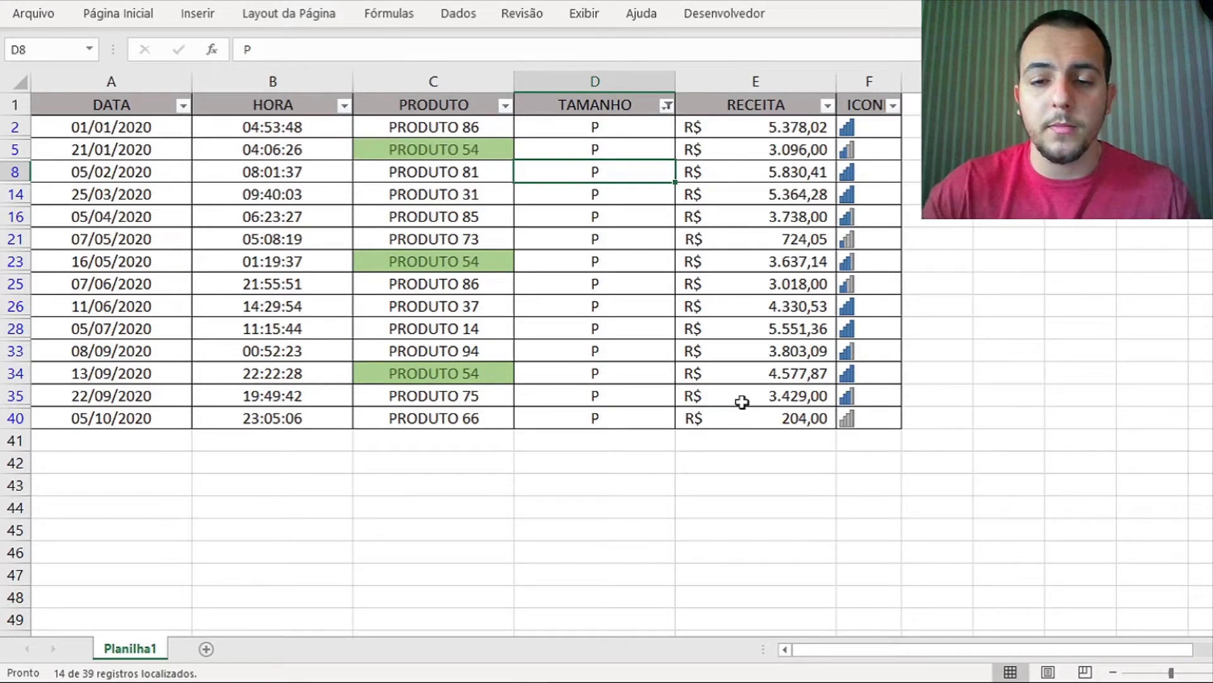
key(ctrl+z)
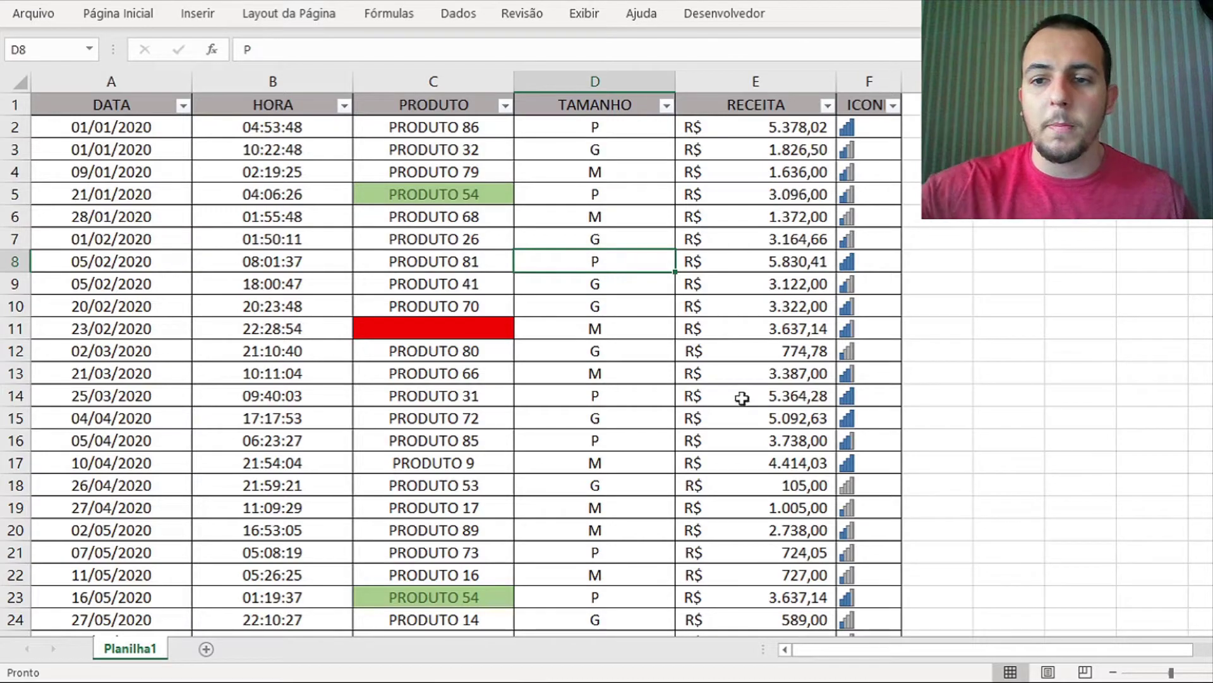
Step: Filter by cell F2's full blue bar icon, then select the filtered RECEITA values
click(868, 78)
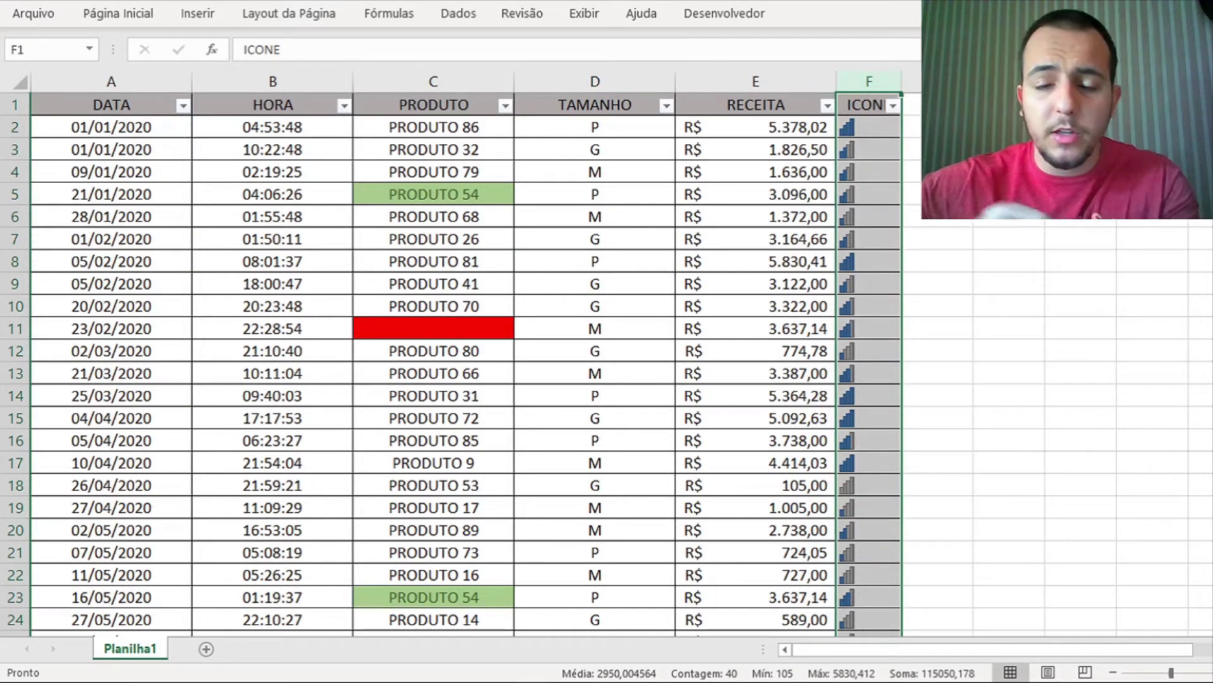
click(881, 166)
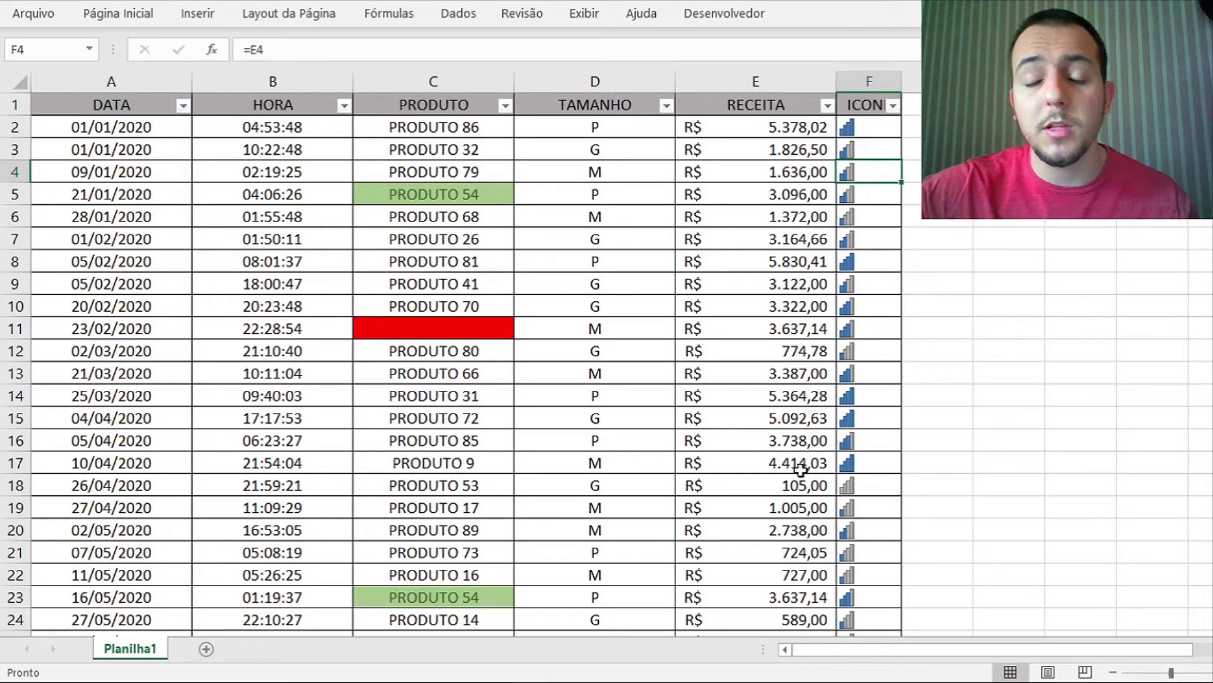
click(882, 128)
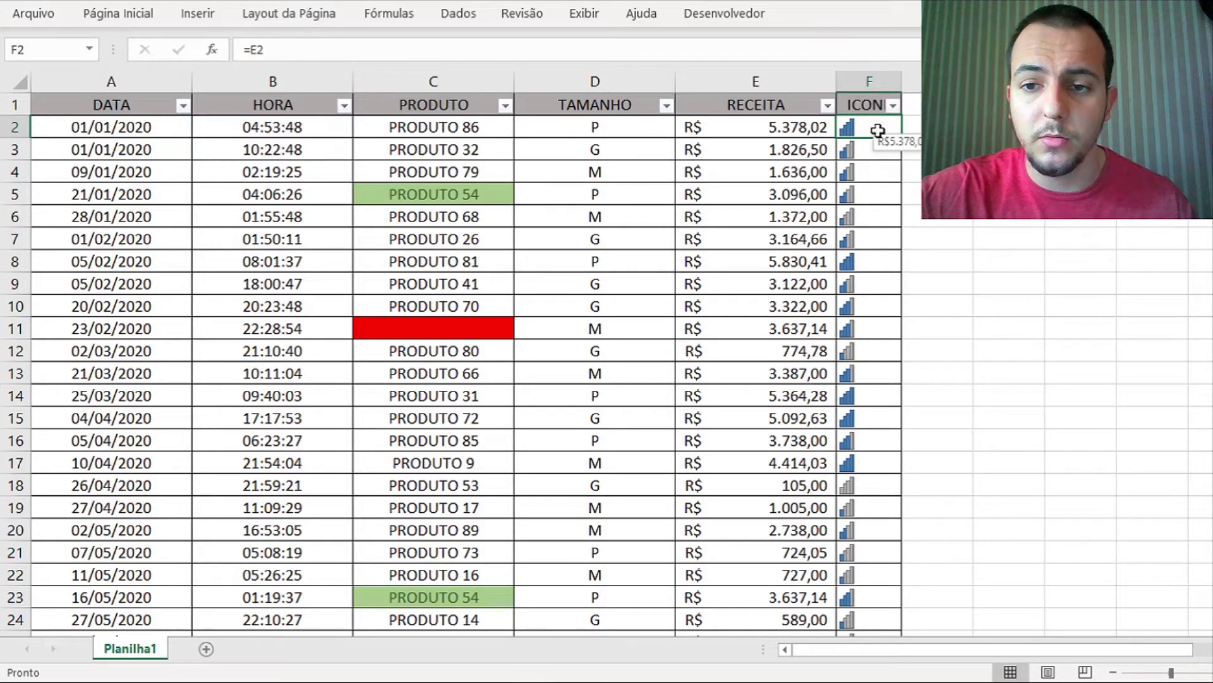
right_click(878, 131)
mouse_move(939, 421)
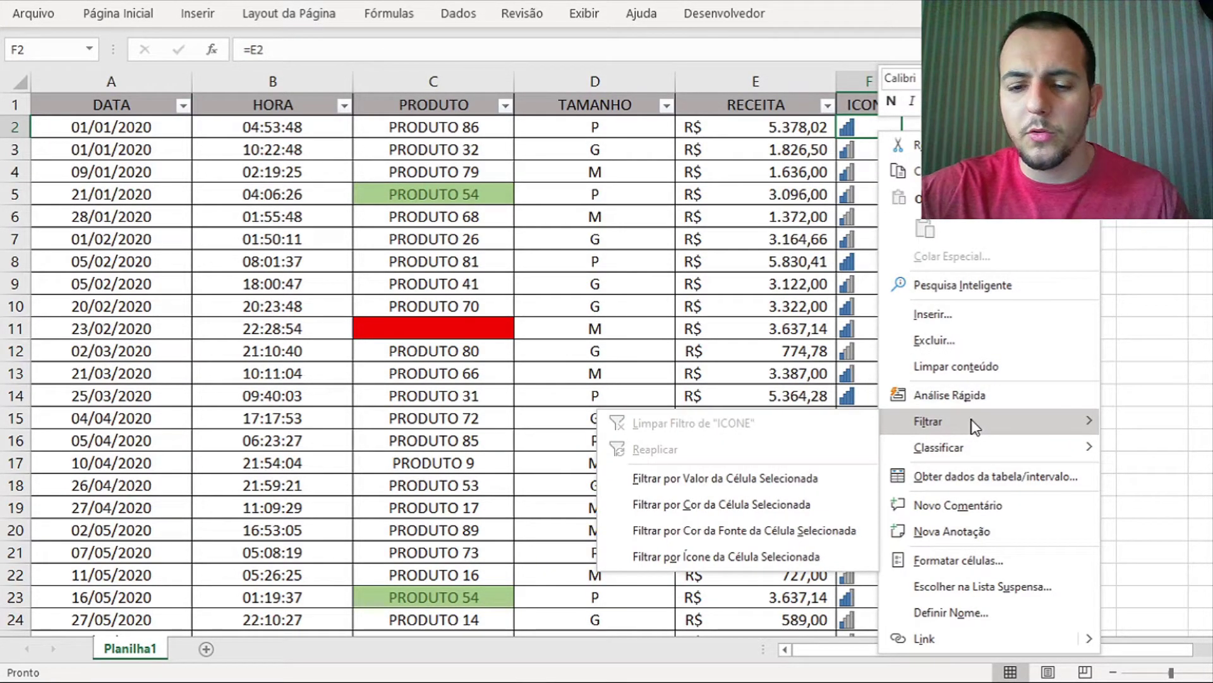
click(730, 553)
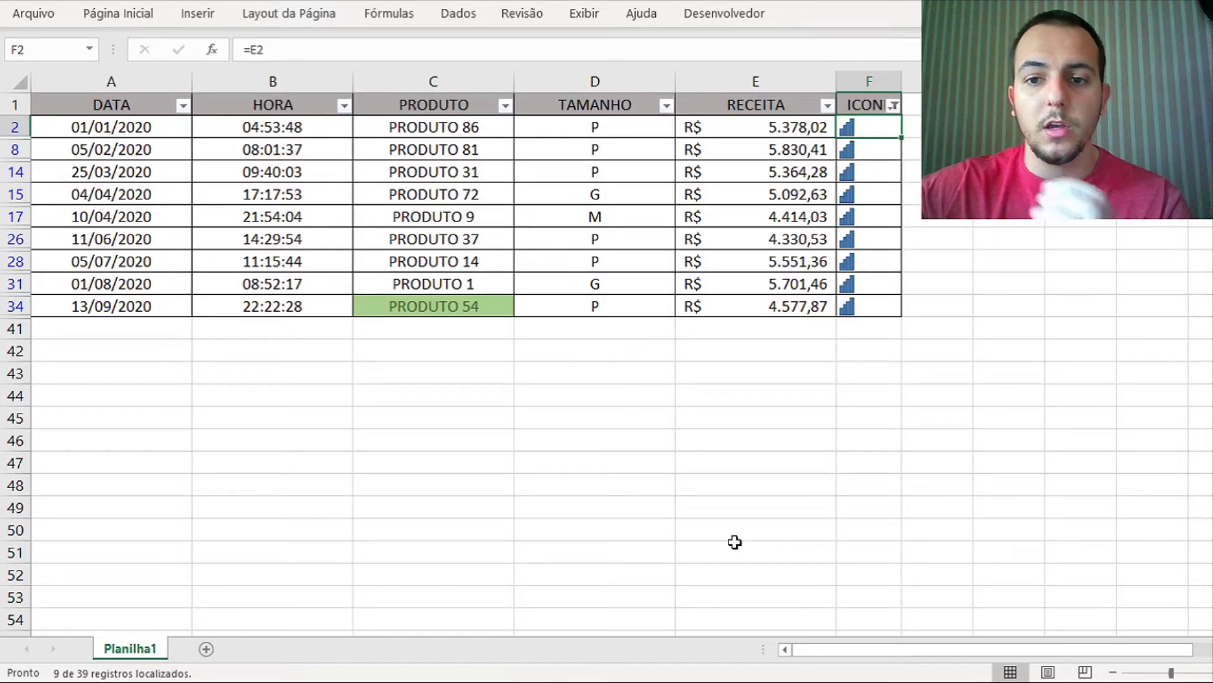
drag(801, 127, 808, 308)
click(807, 238)
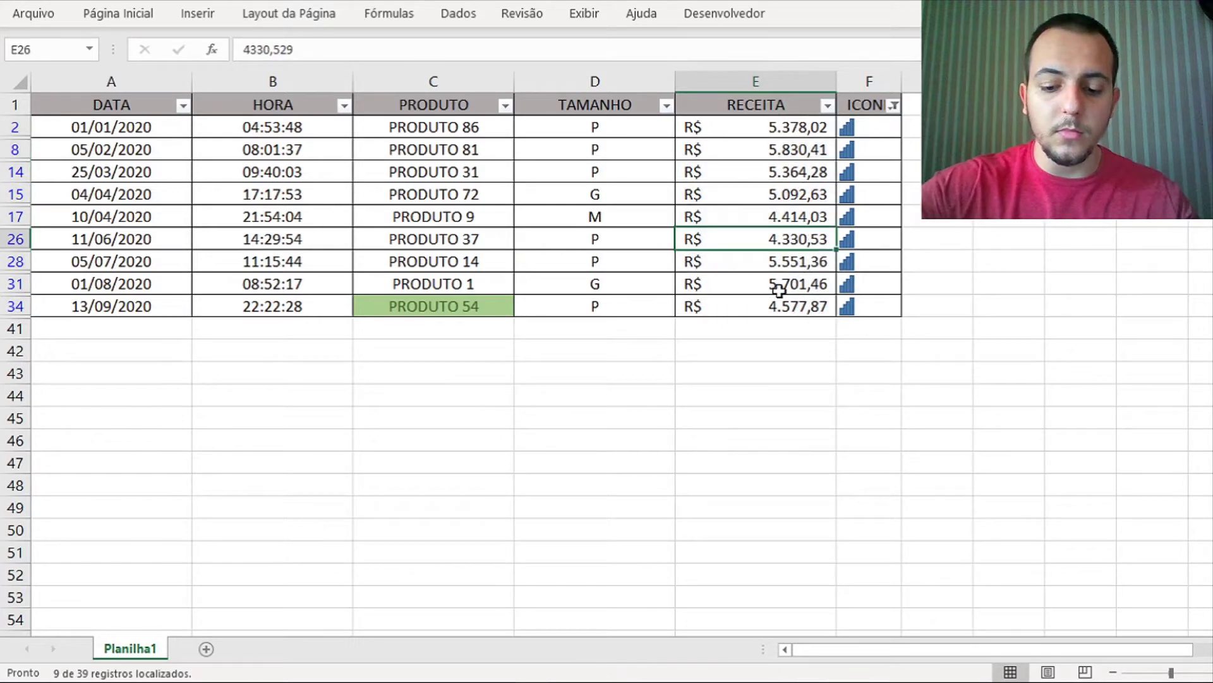
Step: Remove AutoFilter with Ctrl+Shift+L and point out the green PRODUTO 54 cells and the red product cells
key(ctrl+shift+l)
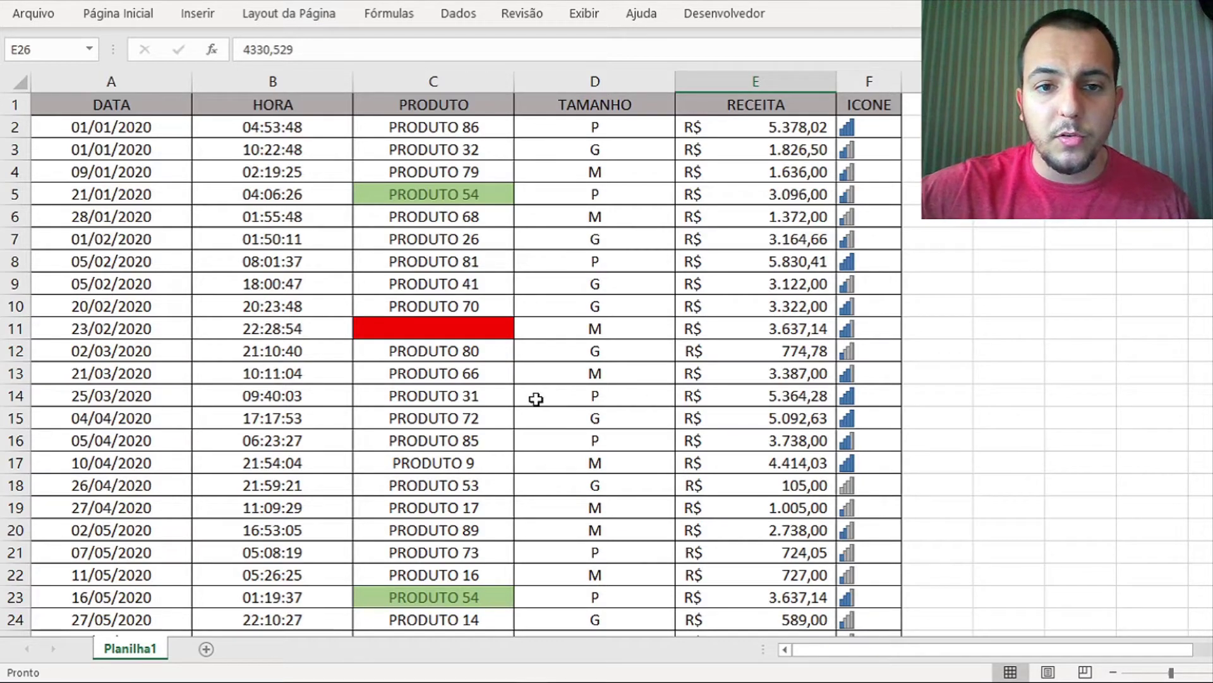
click(493, 196)
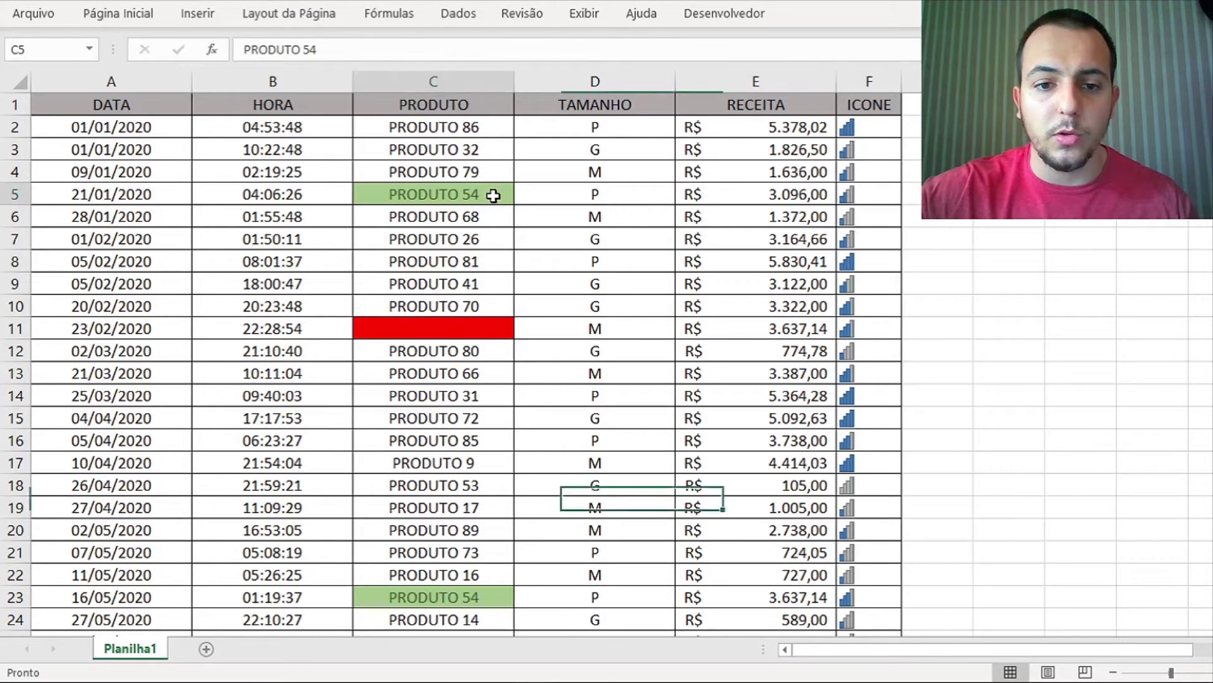
scroll(482, 282, down, 3)
scroll(482, 281, down, 2)
click(483, 267)
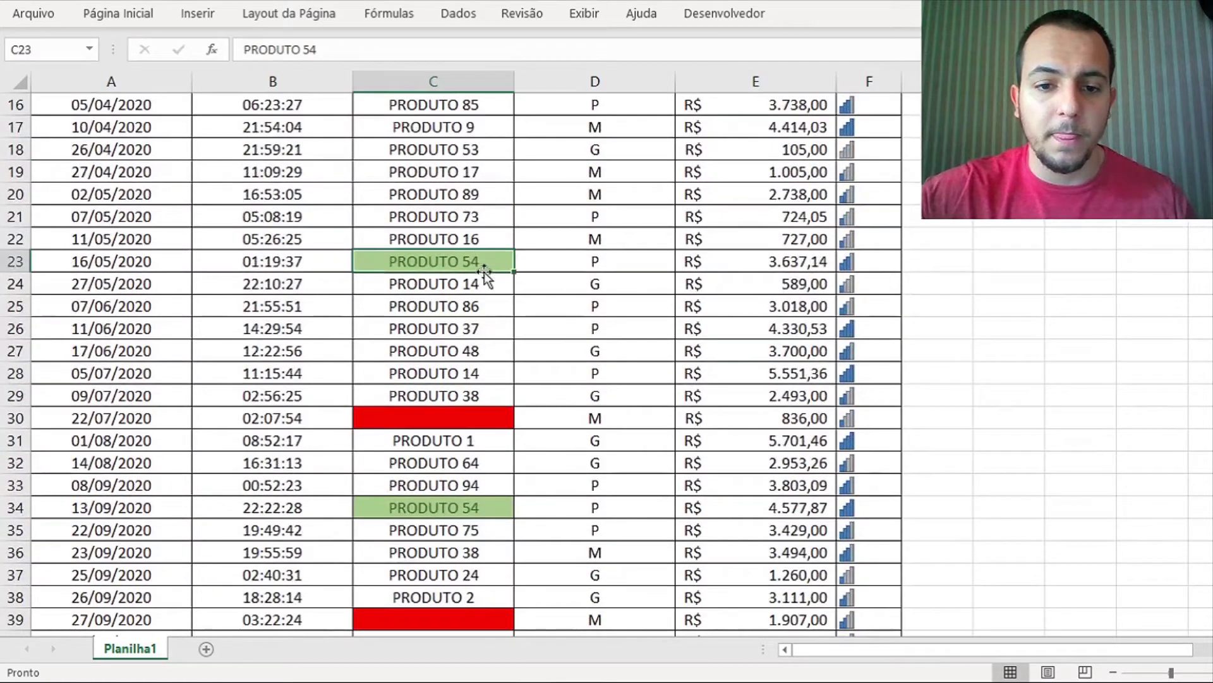
scroll(467, 359, down, 3)
click(478, 221)
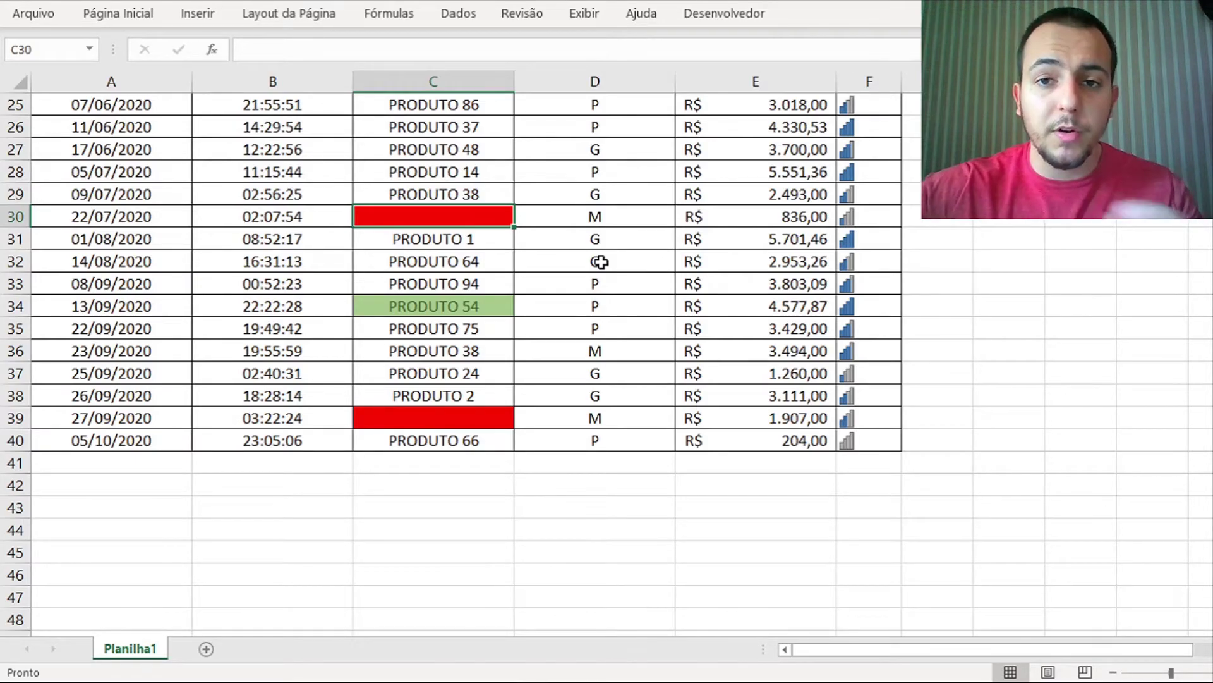
scroll(600, 261, down, 1)
click(439, 348)
scroll(446, 306, up, 8)
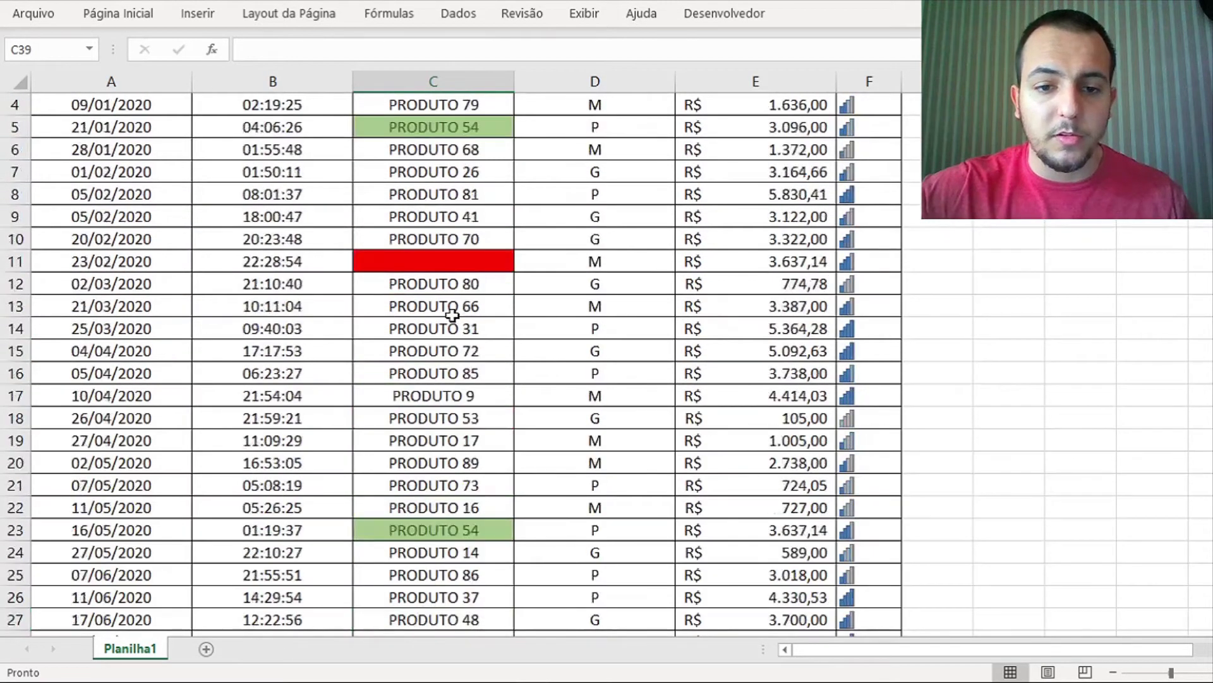
scroll(453, 319, up, 1)
click(452, 320)
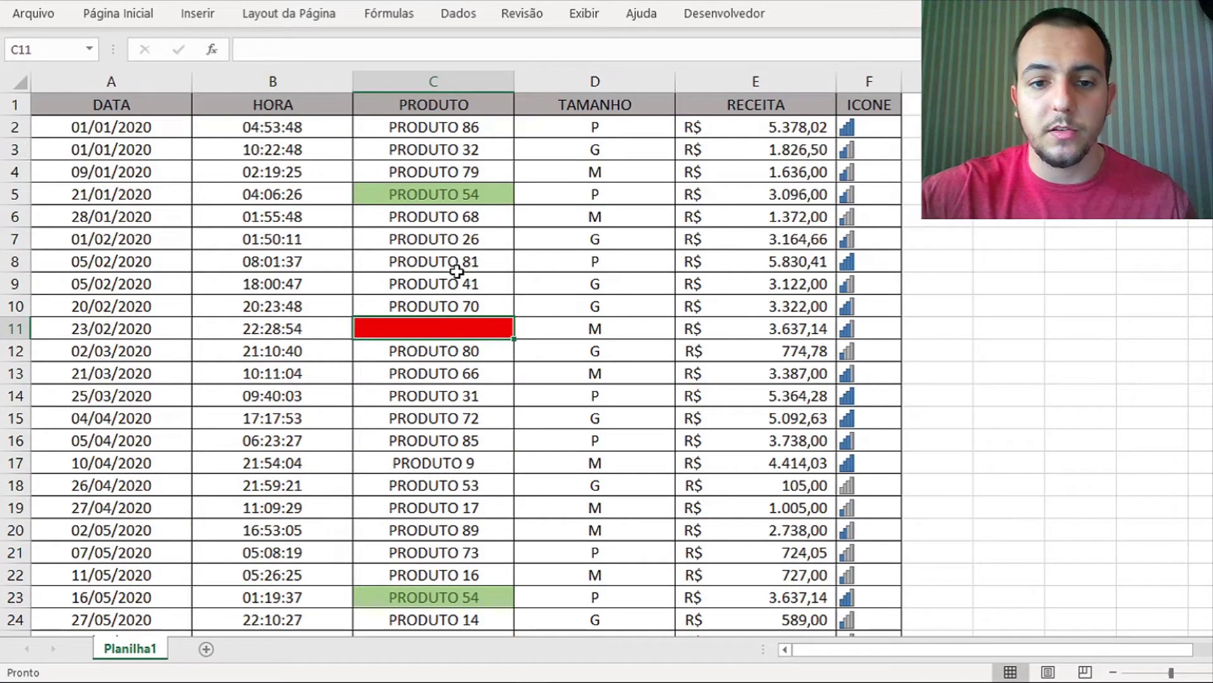
click(459, 239)
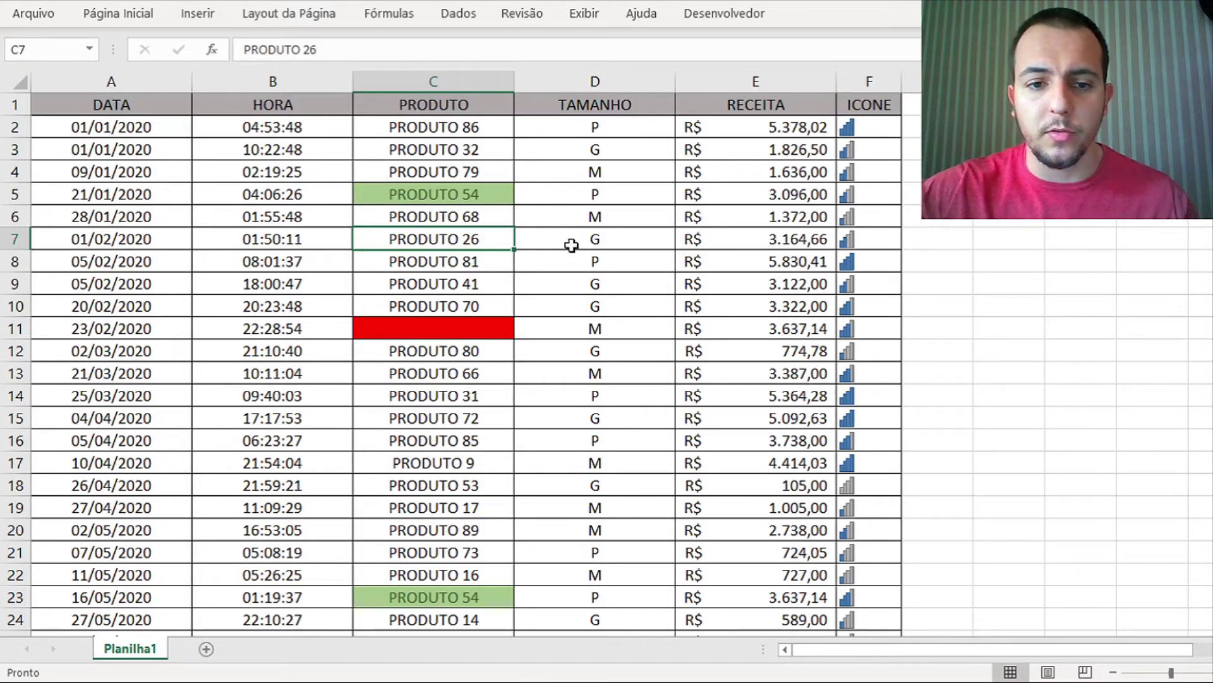
Step: Re-enable AutoFilter and filter PRODUTO by the green cell colour, leaving the three PRODUTO 54 rows
key(ctrl+shift+l)
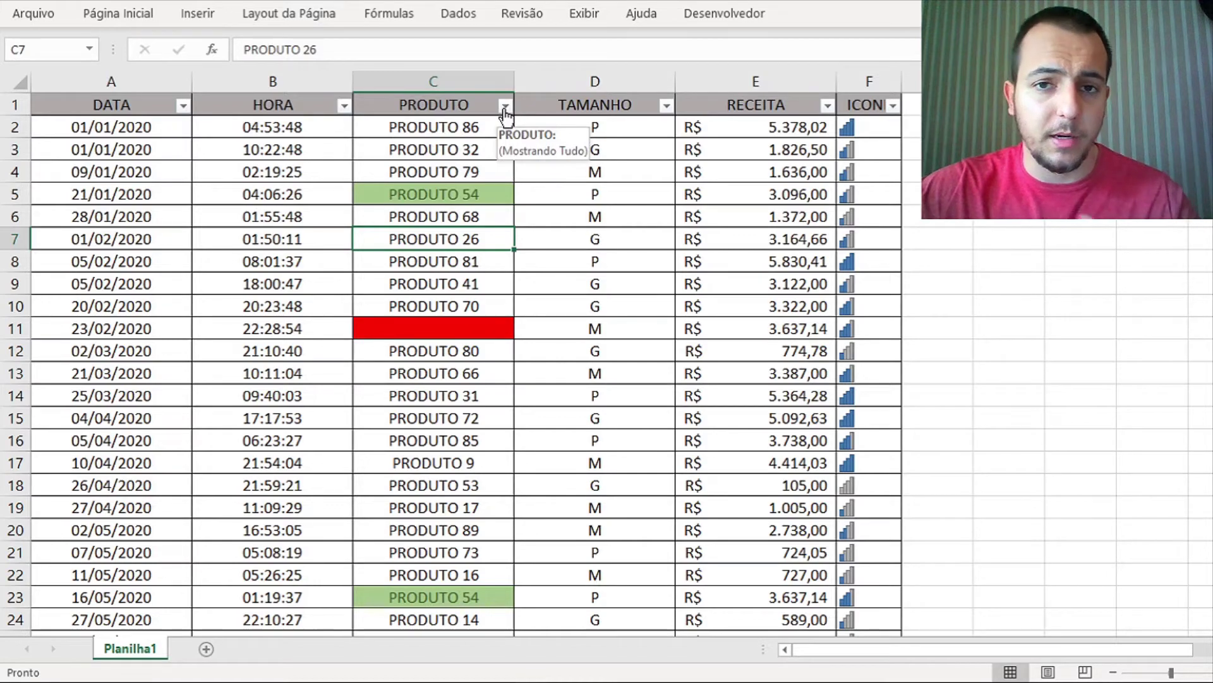
click(505, 106)
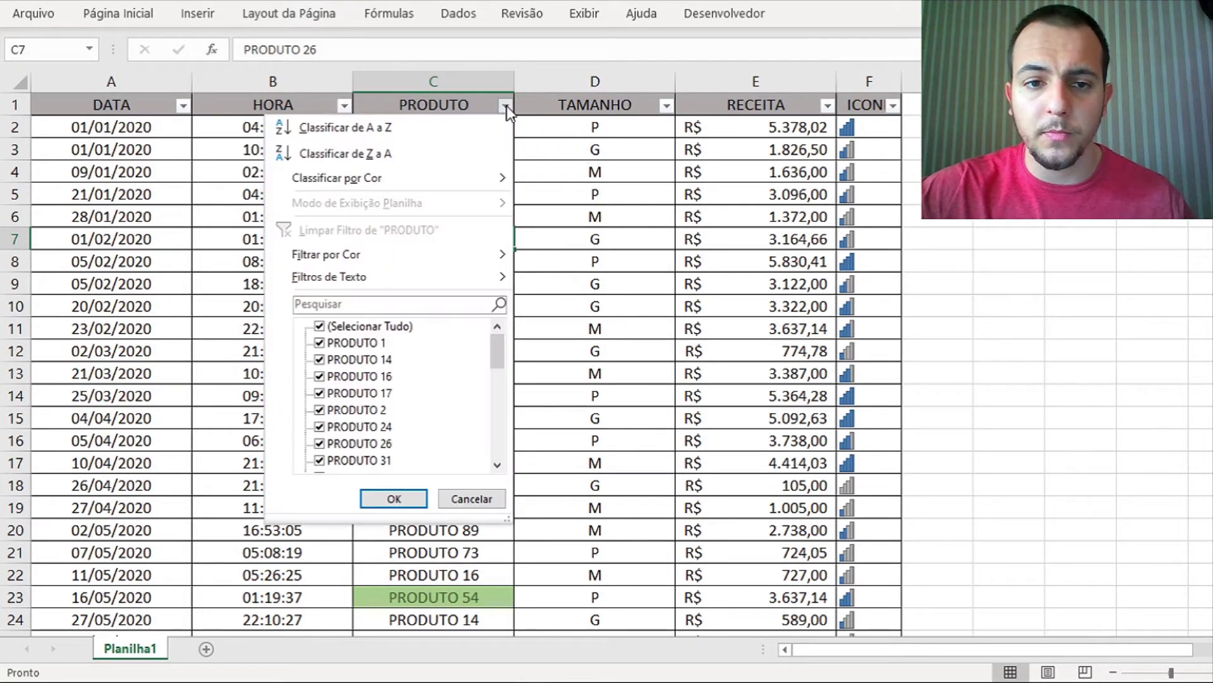
mouse_move(327, 254)
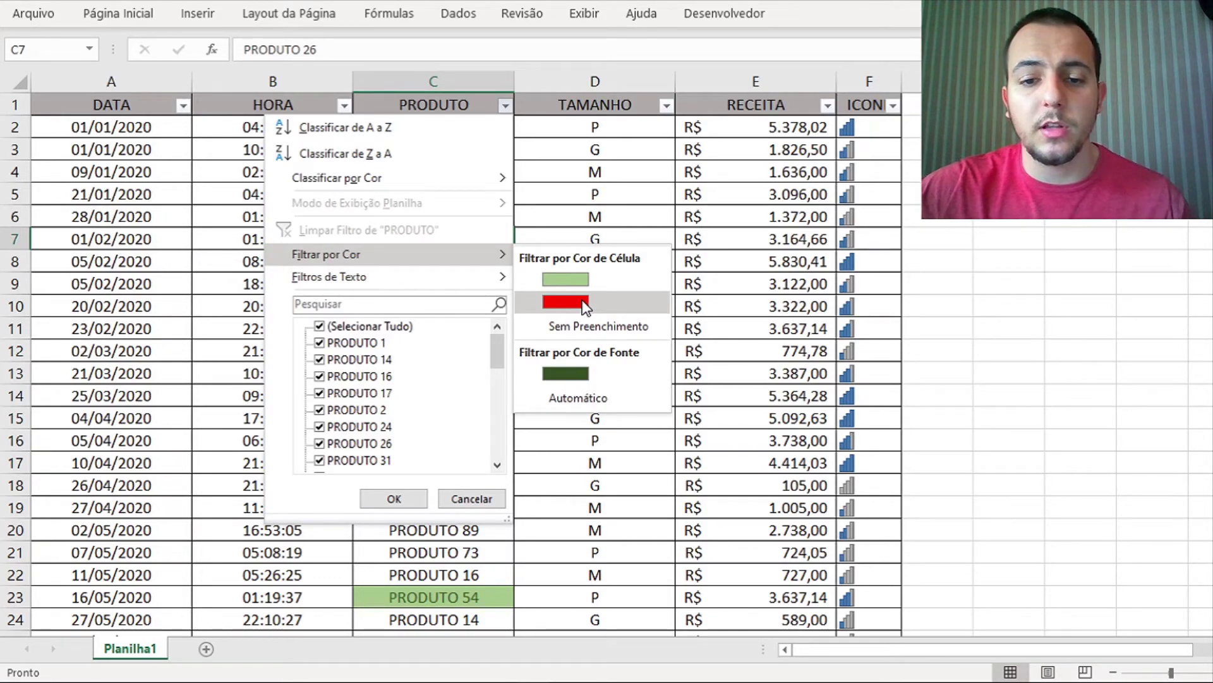
click(578, 286)
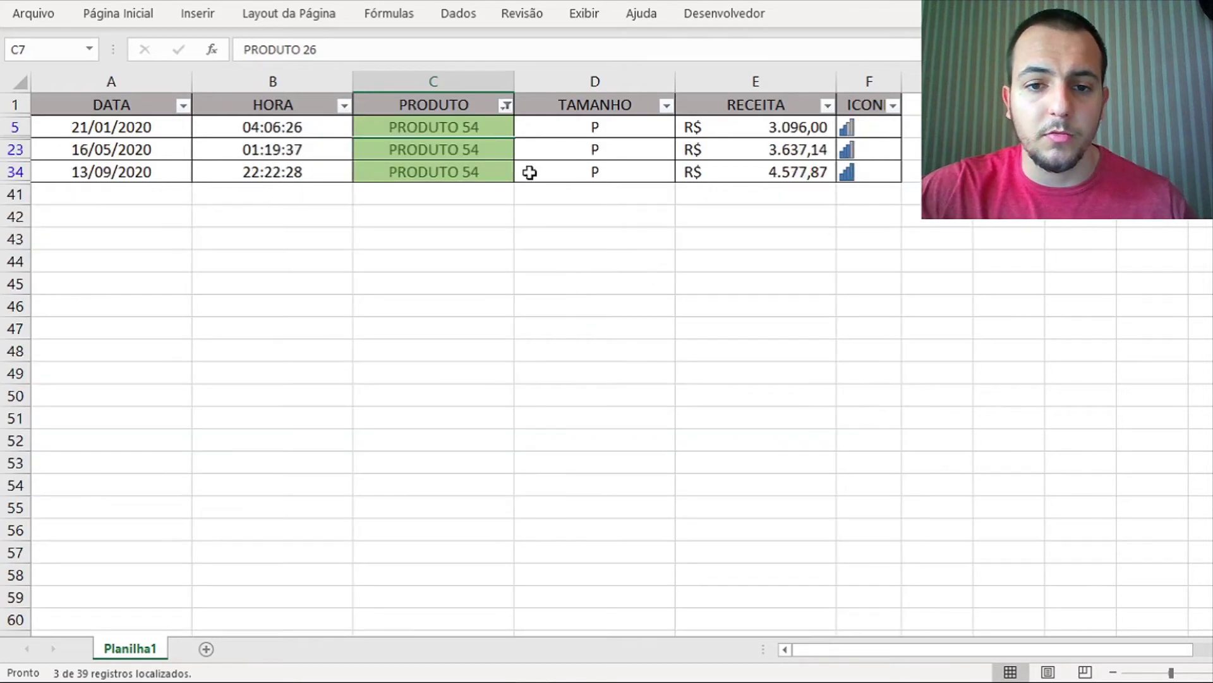
Step: Select the green PRODUTO 54 cells, undo the colour filter with Ctrl+Z, and select red cell C11
drag(468, 127, 472, 171)
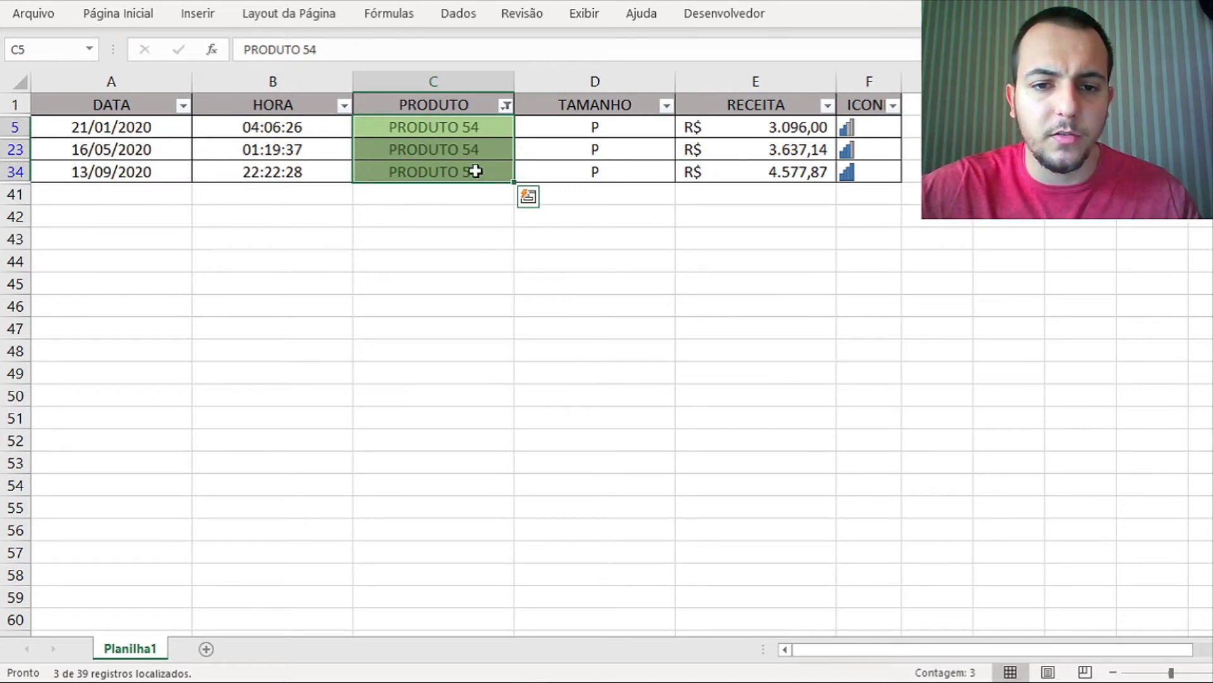
click(470, 150)
key(ctrl+z)
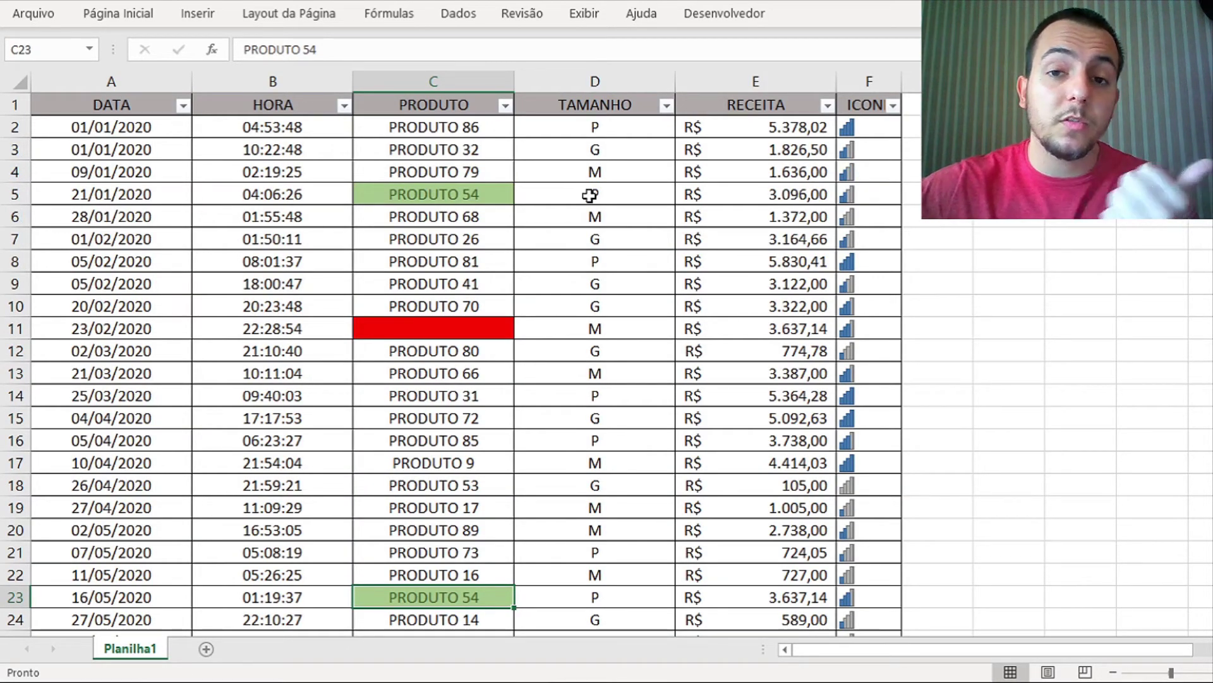
click(472, 333)
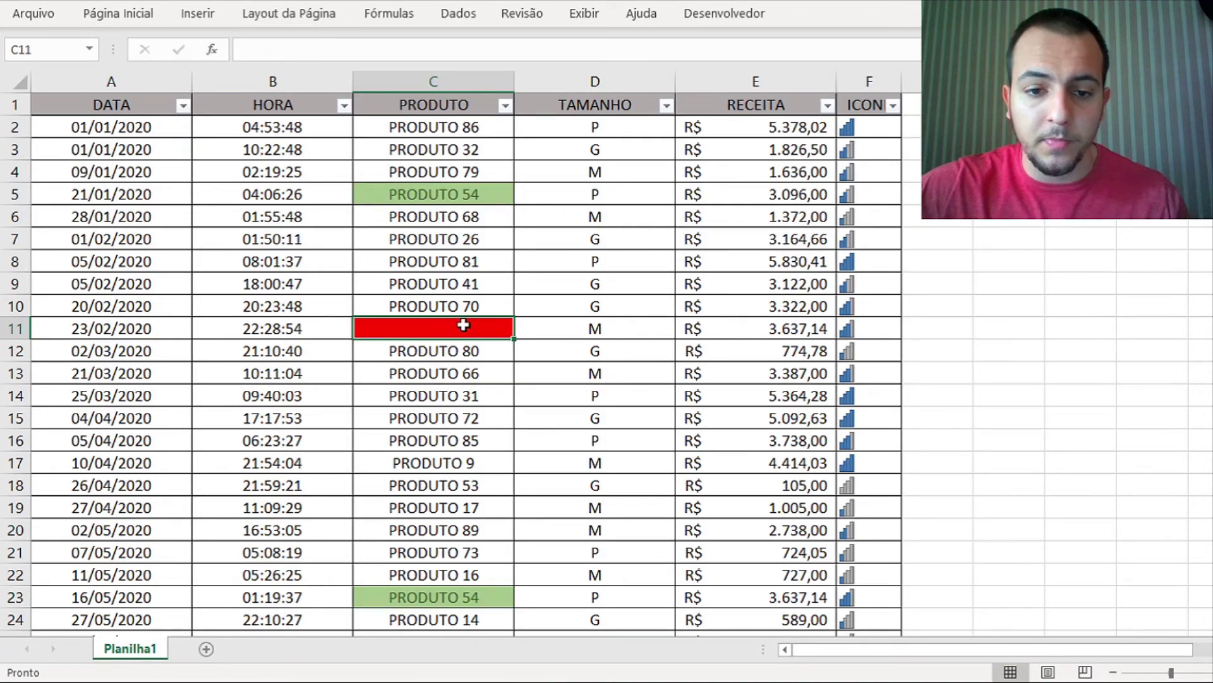
scroll(465, 325, down, 4)
scroll(464, 326, down, 3)
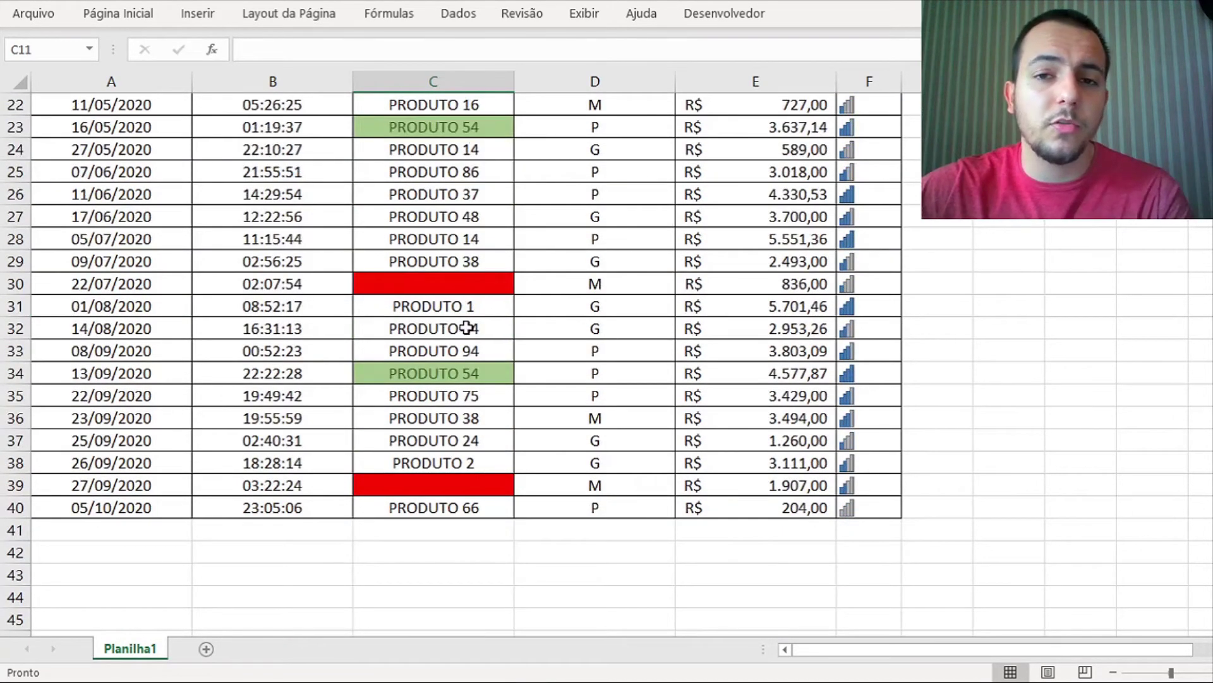
scroll(467, 327, up, 3)
scroll(466, 328, up, 4)
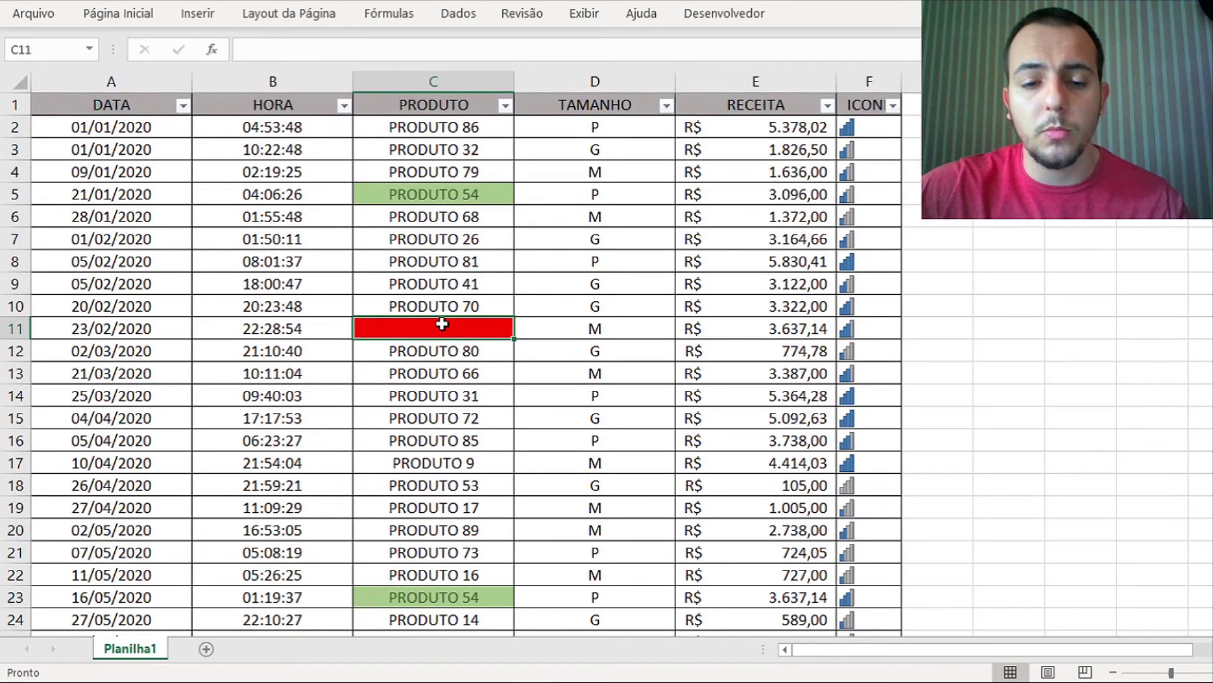
Step: Filter PRODUTO by cell C11's red fill, leaving 3 of 39 records
right_click(445, 322)
mouse_move(493, 446)
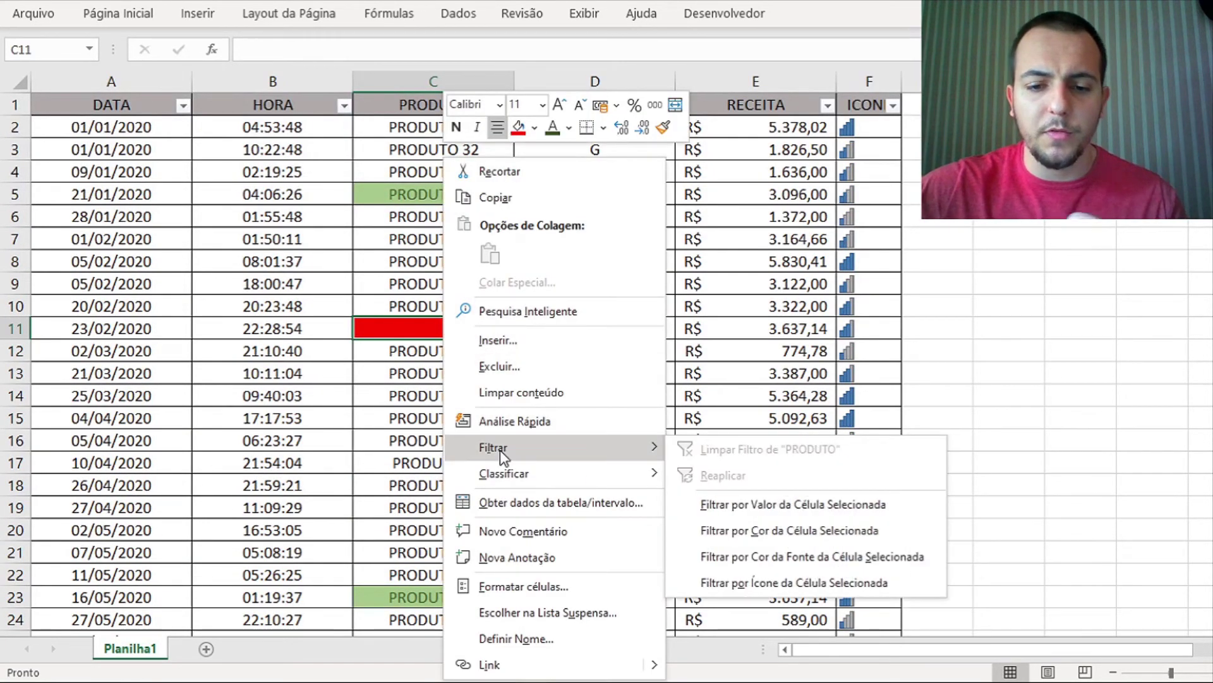
click(757, 532)
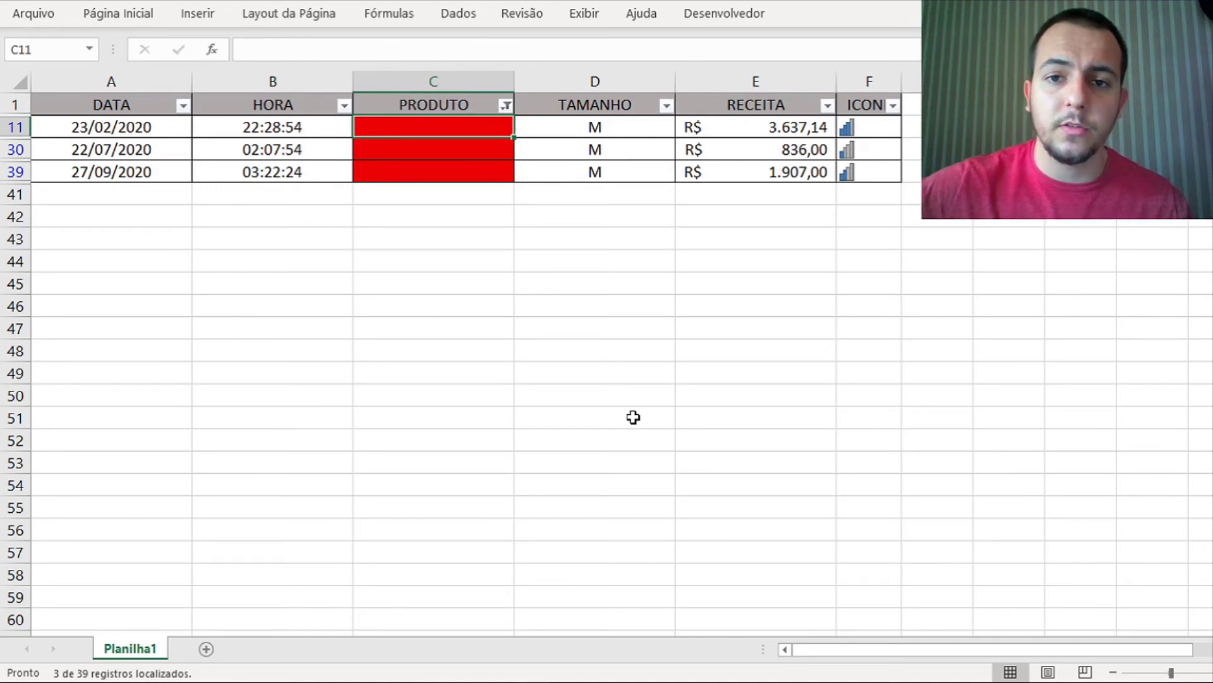
Step: Undo the red colour filter on PRODUTO with Ctrl+Z
key(ctrl+z)
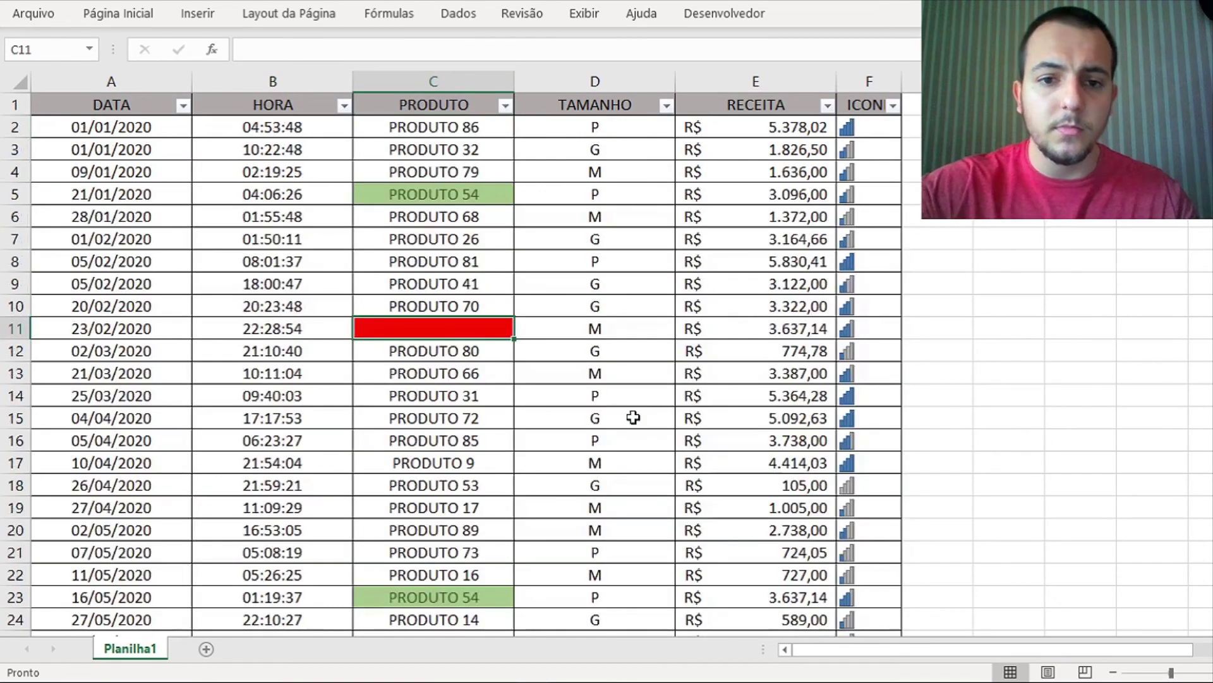